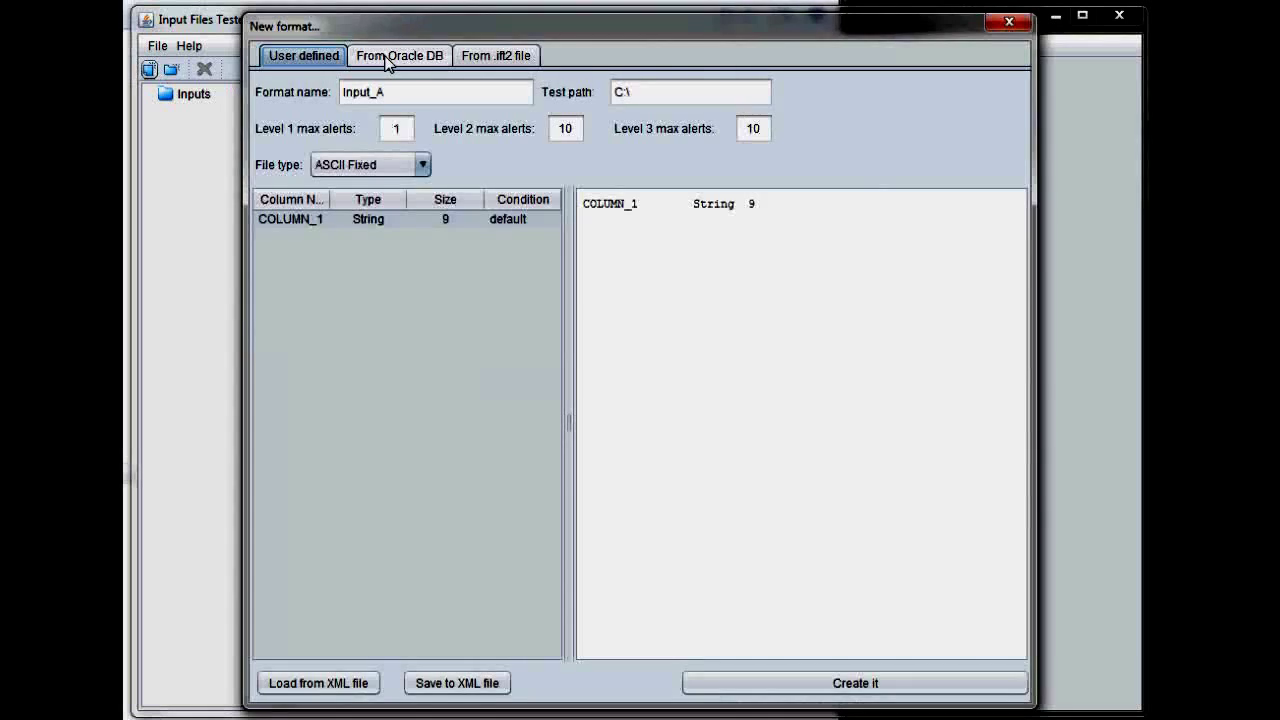
# - Connect to the Oracle database on machine vivodev and execute only the Get Inputs SQL, with Get CD/Ref tables SQL deselected
pyautogui.click(391, 116)
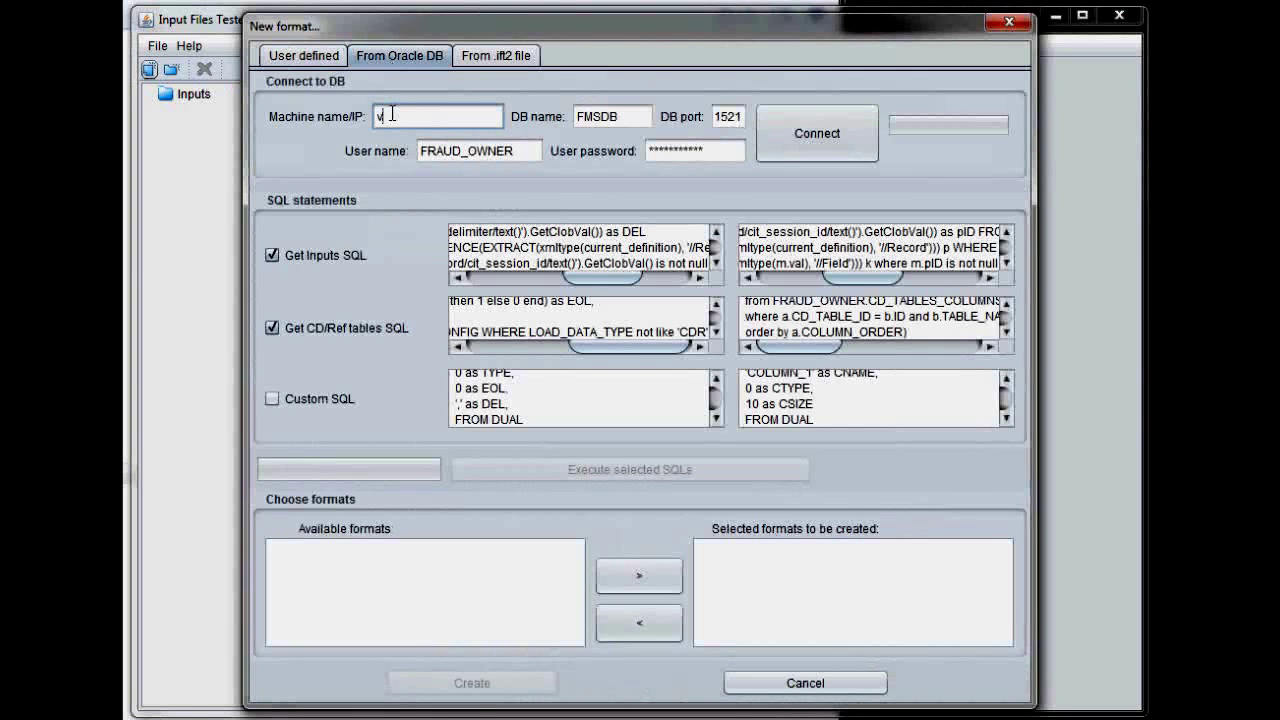
pyautogui.write('vivadev')
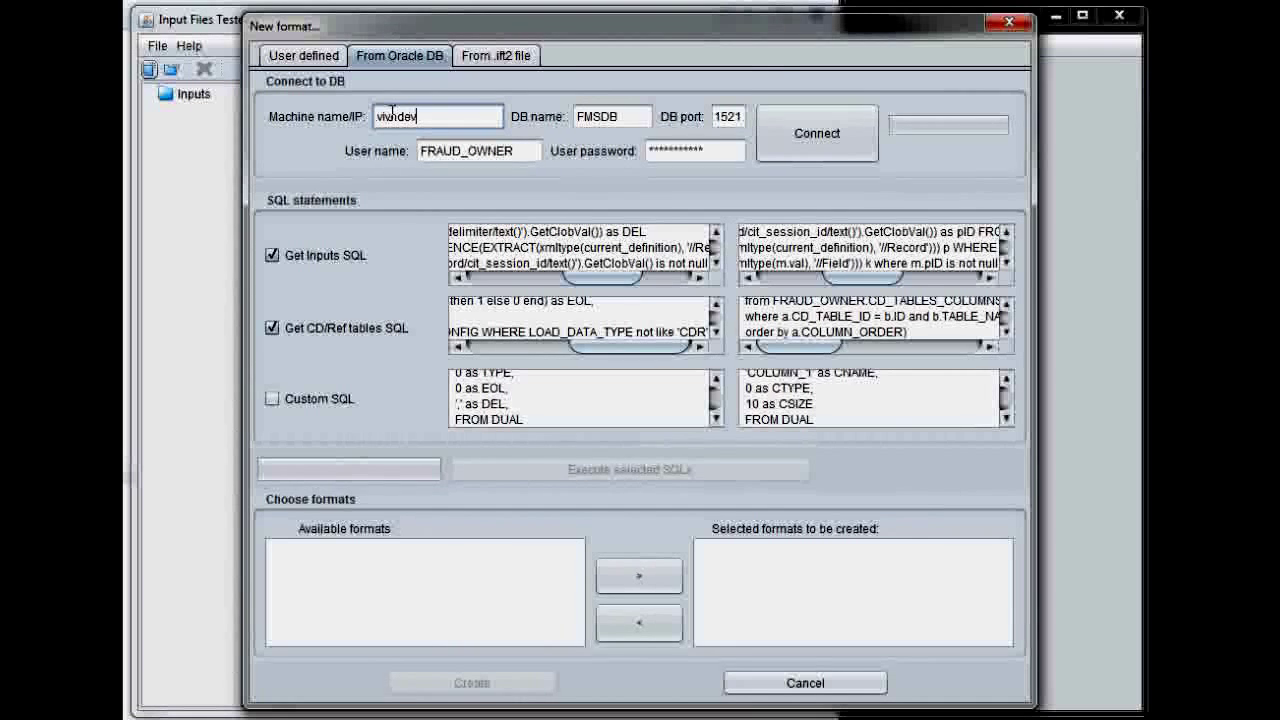
pyautogui.click(809, 132)
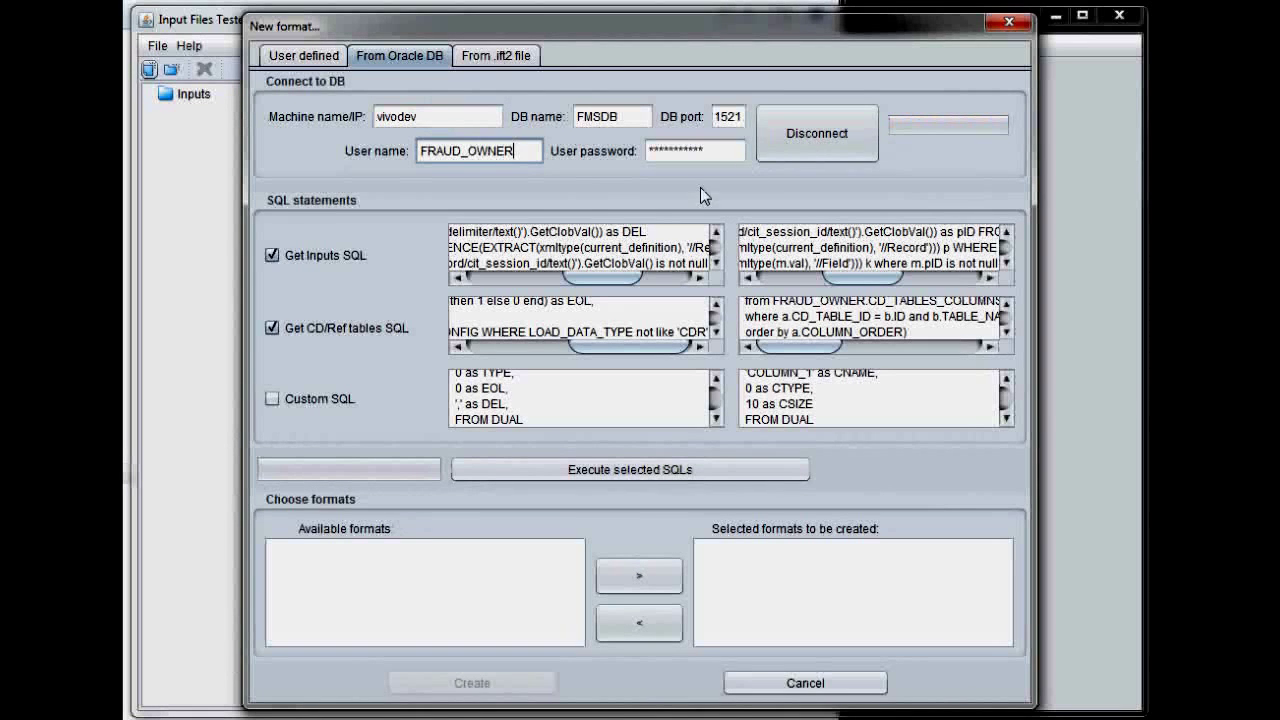
pyautogui.click(329, 338)
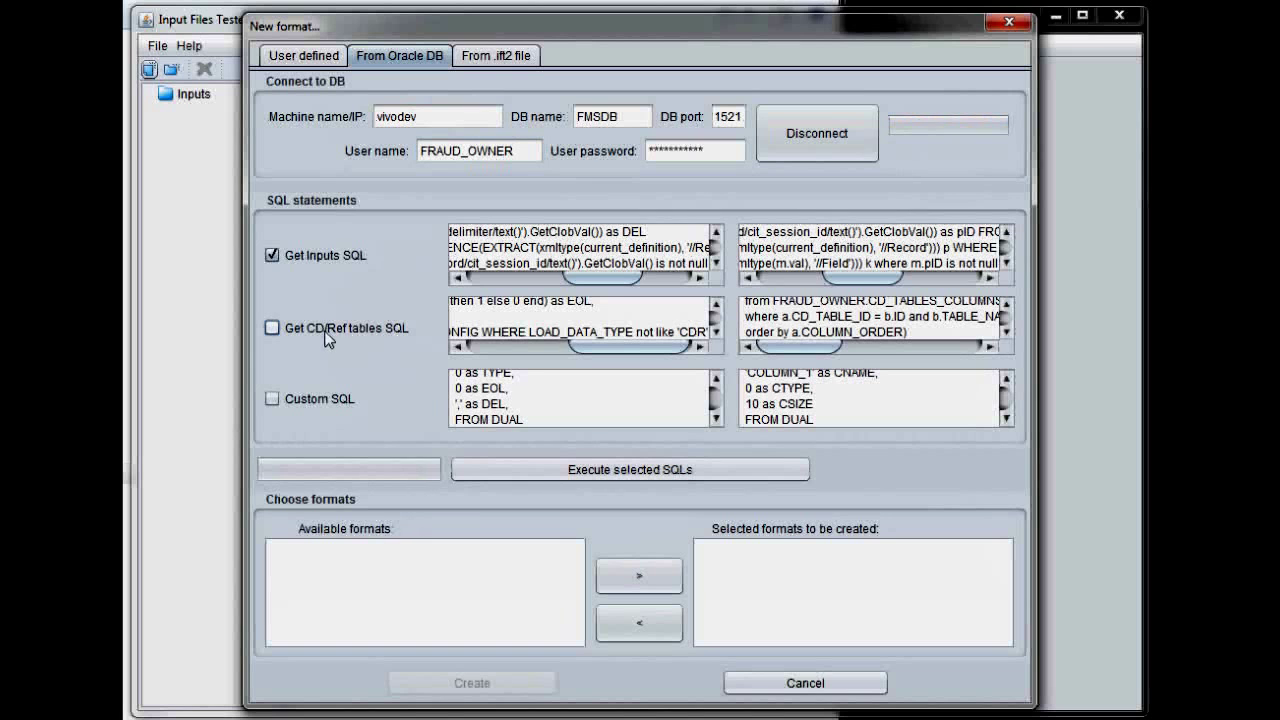
pyautogui.click(552, 467)
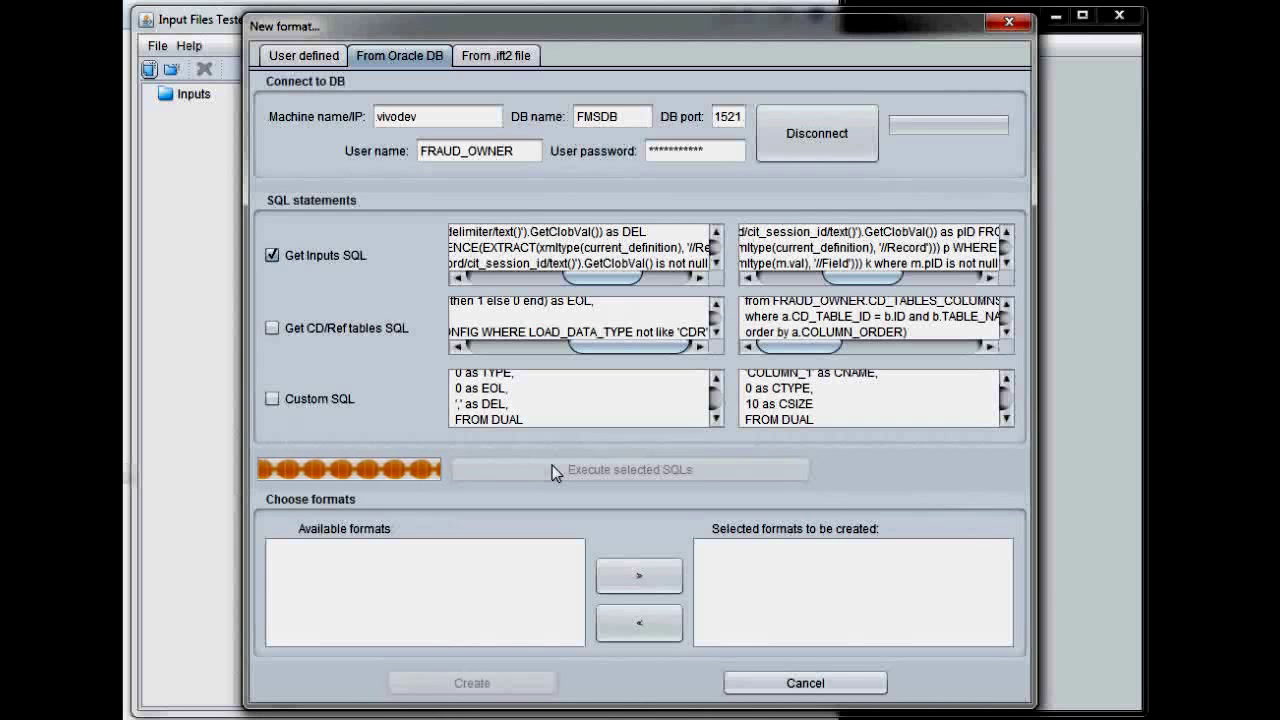
# - Remove I-TDR21, I-MD13, I-MD21, I-MD23 and I-NRTRDE11 from the selected formats and create the remaining ones
pyautogui.click(718, 576)
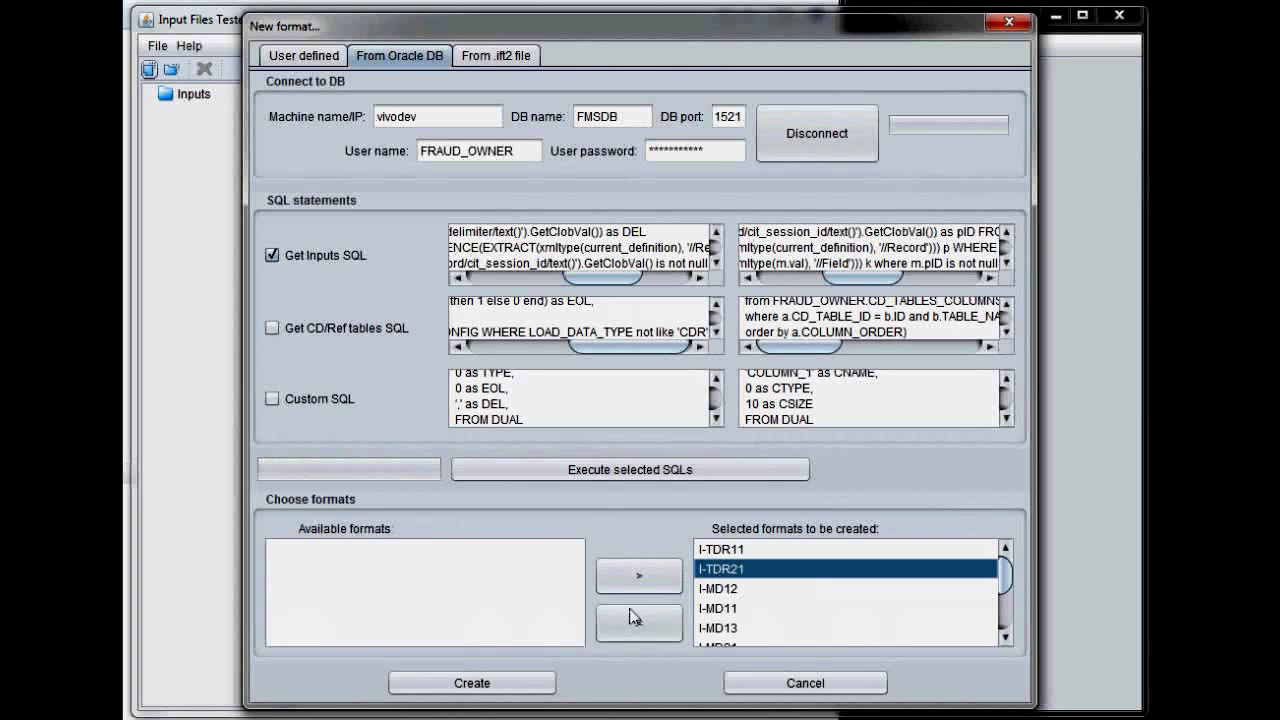
pyautogui.click(633, 618)
pyautogui.click(716, 608)
pyautogui.click(635, 620)
pyautogui.click(718, 610)
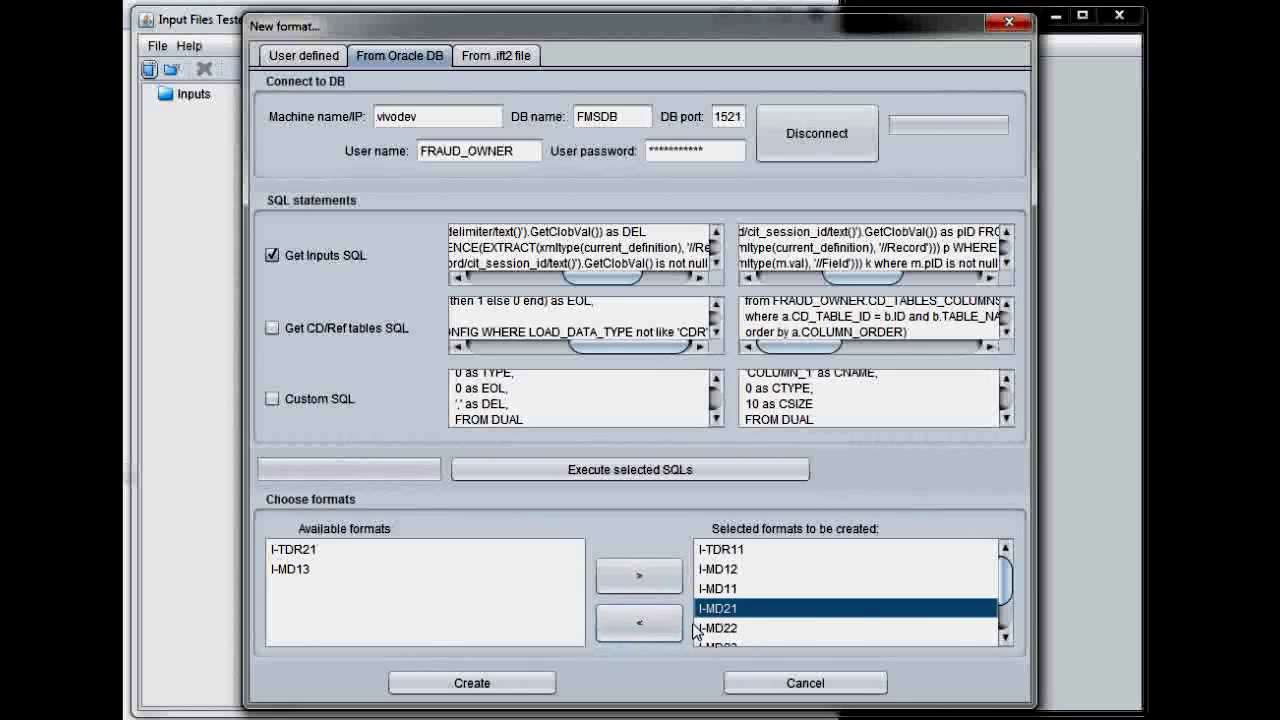
pyautogui.click(640, 628)
pyautogui.click(704, 628)
pyautogui.click(638, 624)
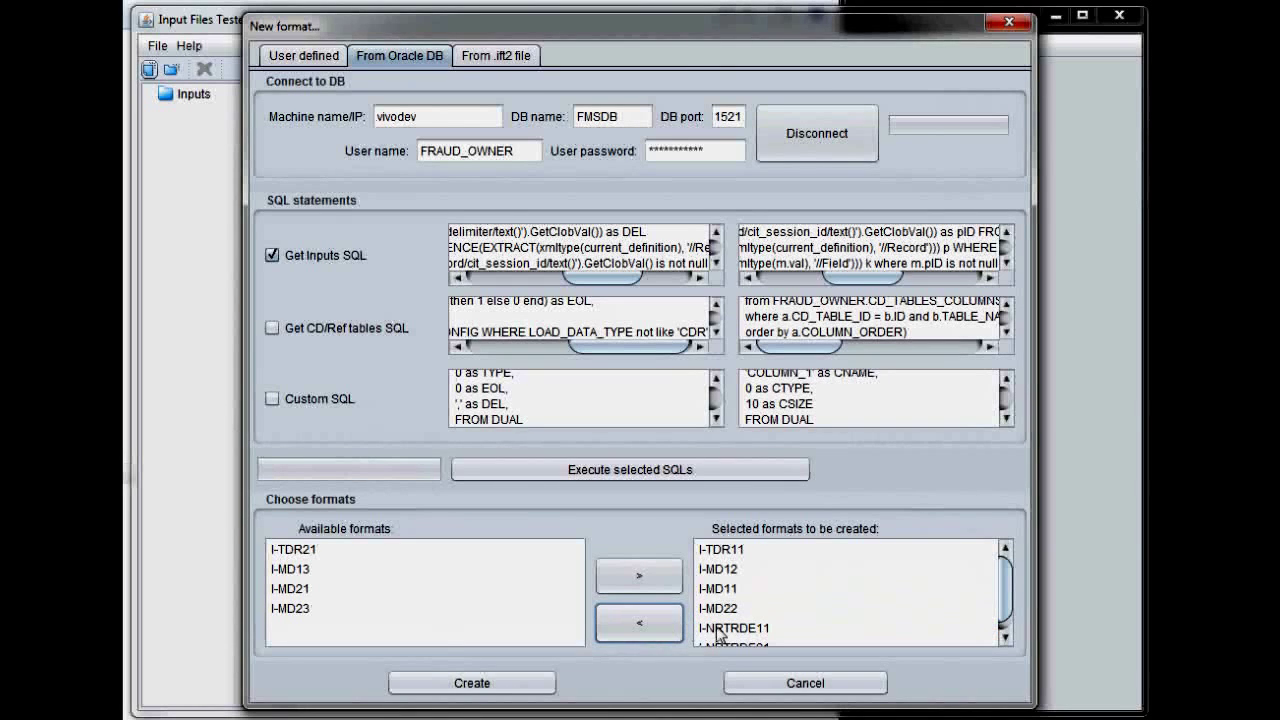
pyautogui.click(718, 630)
pyautogui.click(640, 622)
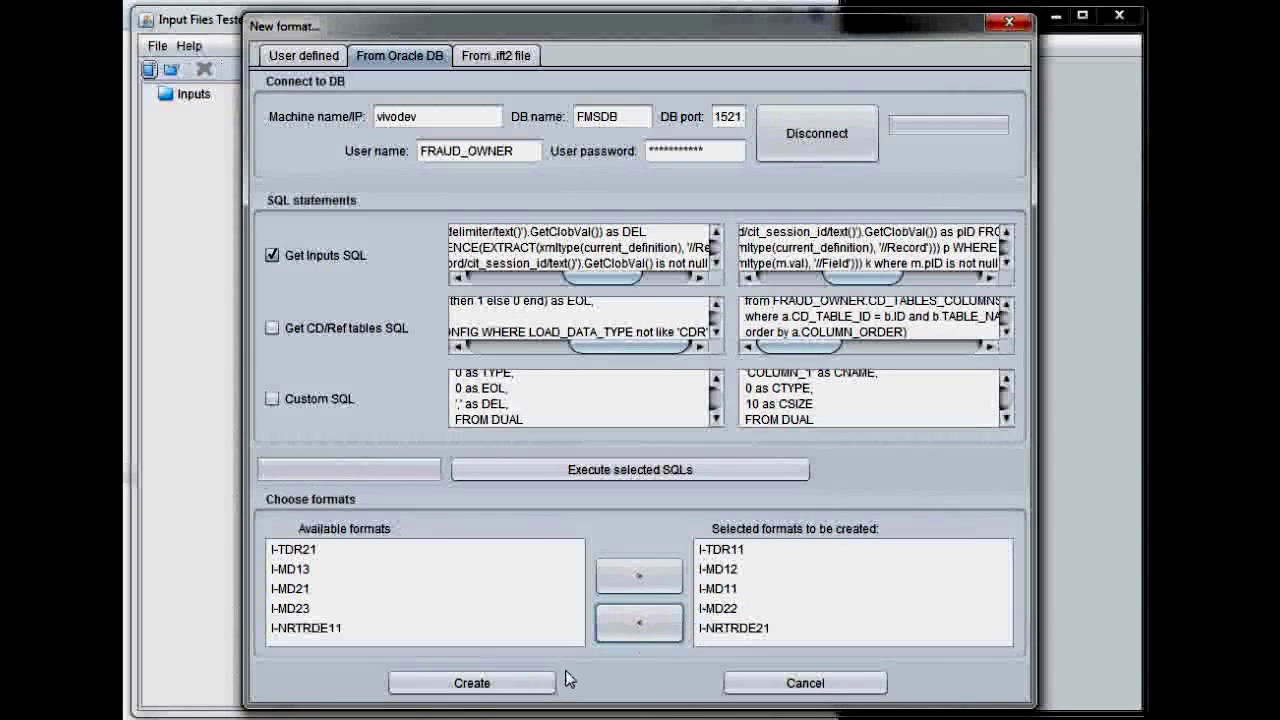
pyautogui.click(512, 686)
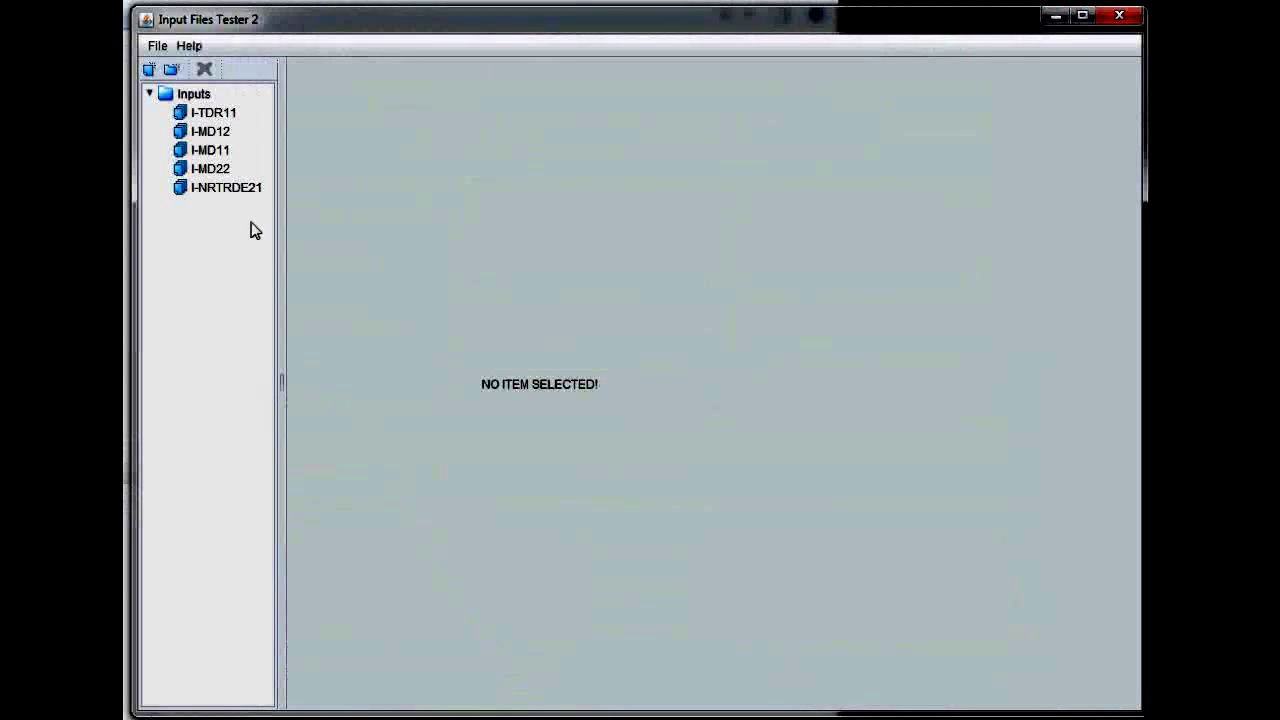
# - Review the general settings of each created format from I-TDR11 to I-NRTRDE21
pyautogui.click(220, 115)
pyautogui.click(213, 134)
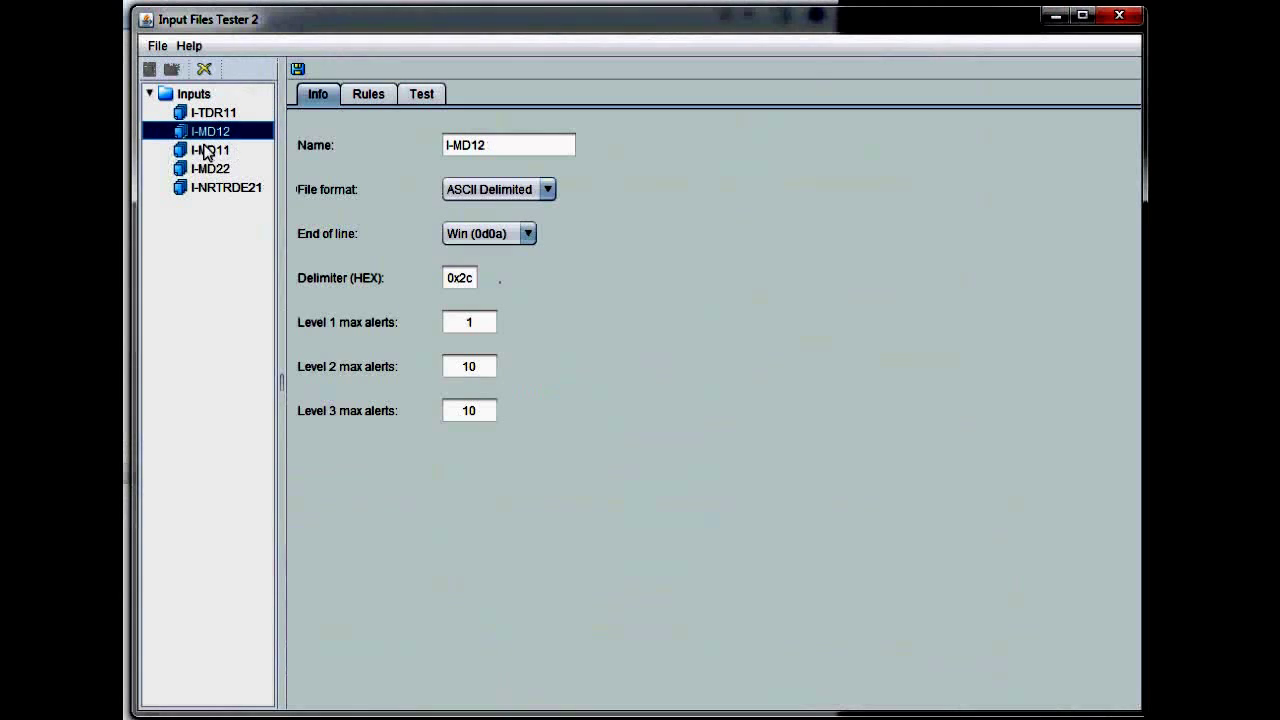
pyautogui.click(209, 150)
pyautogui.click(212, 171)
pyautogui.click(214, 189)
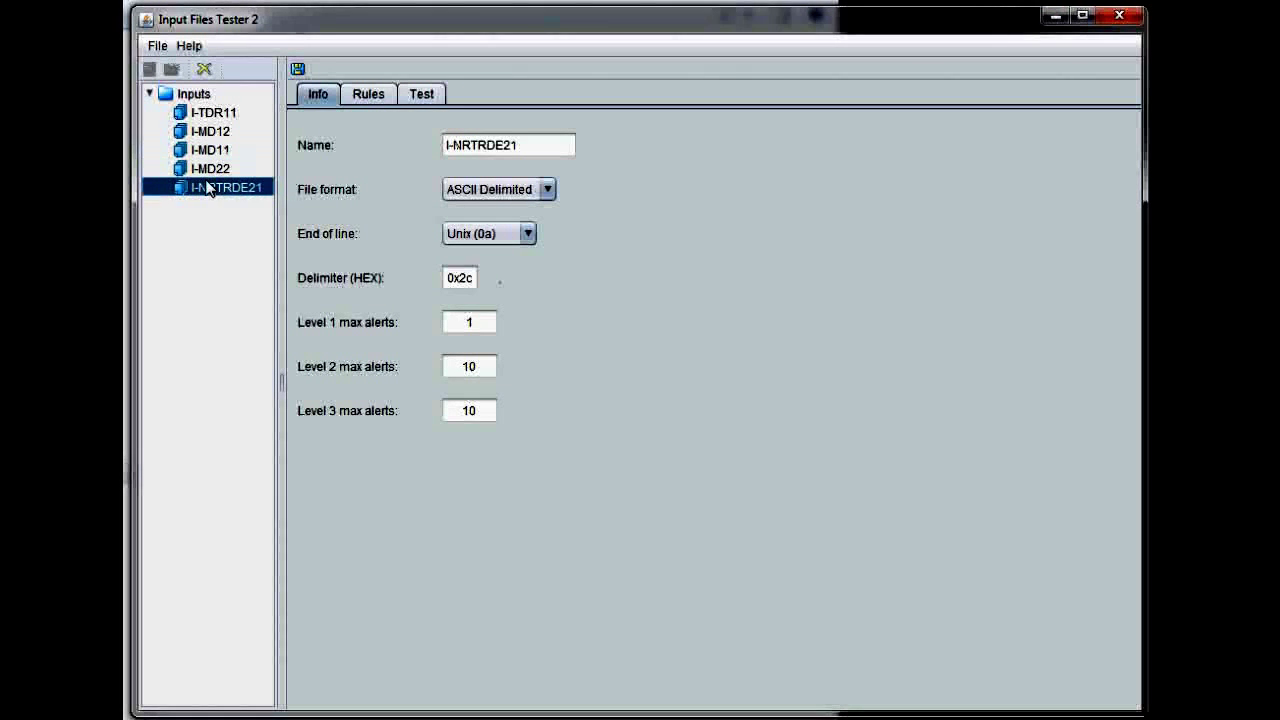
# - Examine the column rules of the created formats and the test page of I-NRTRDE21
pyautogui.press('Up')
pyautogui.click(369, 94)
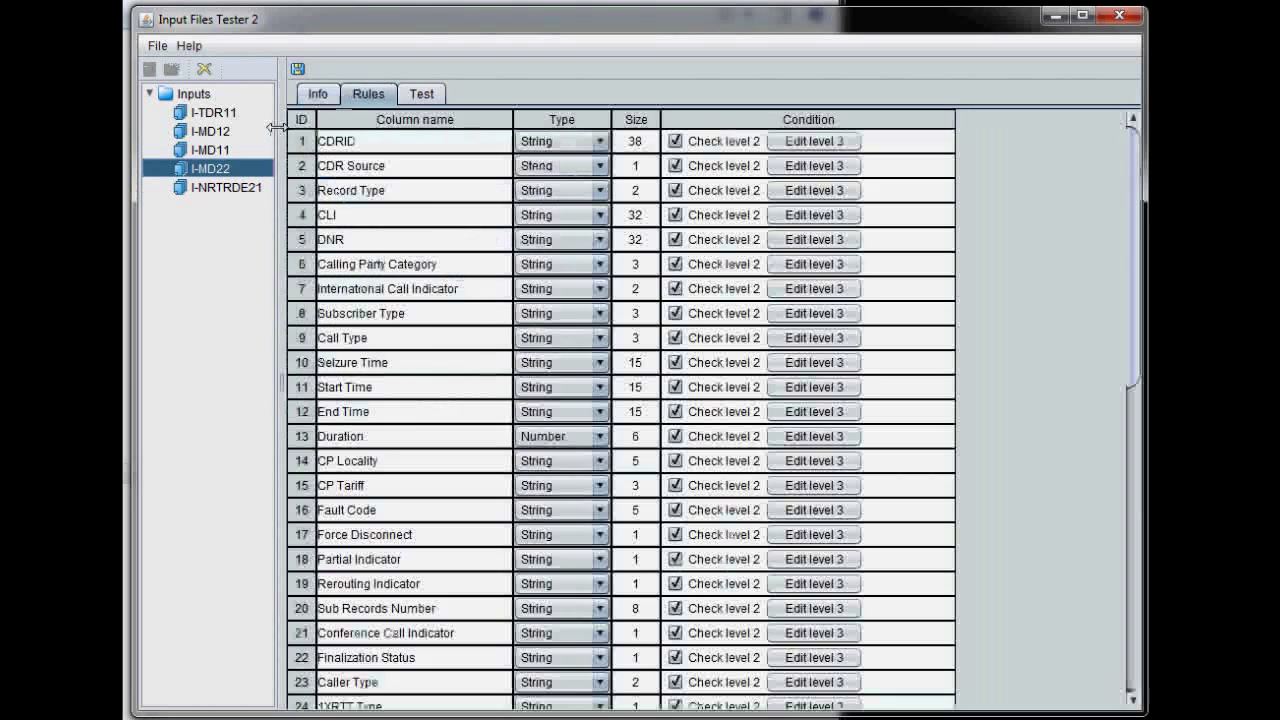
pyautogui.press('Up')
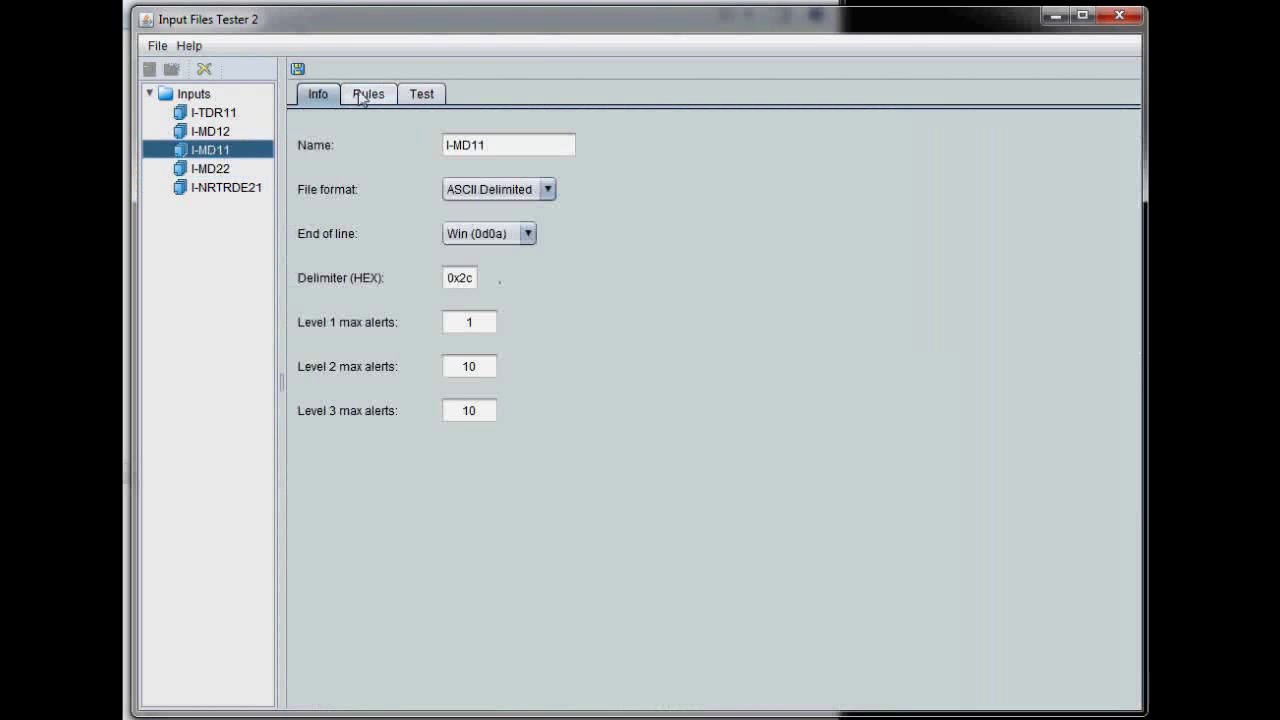
pyautogui.press('Up')
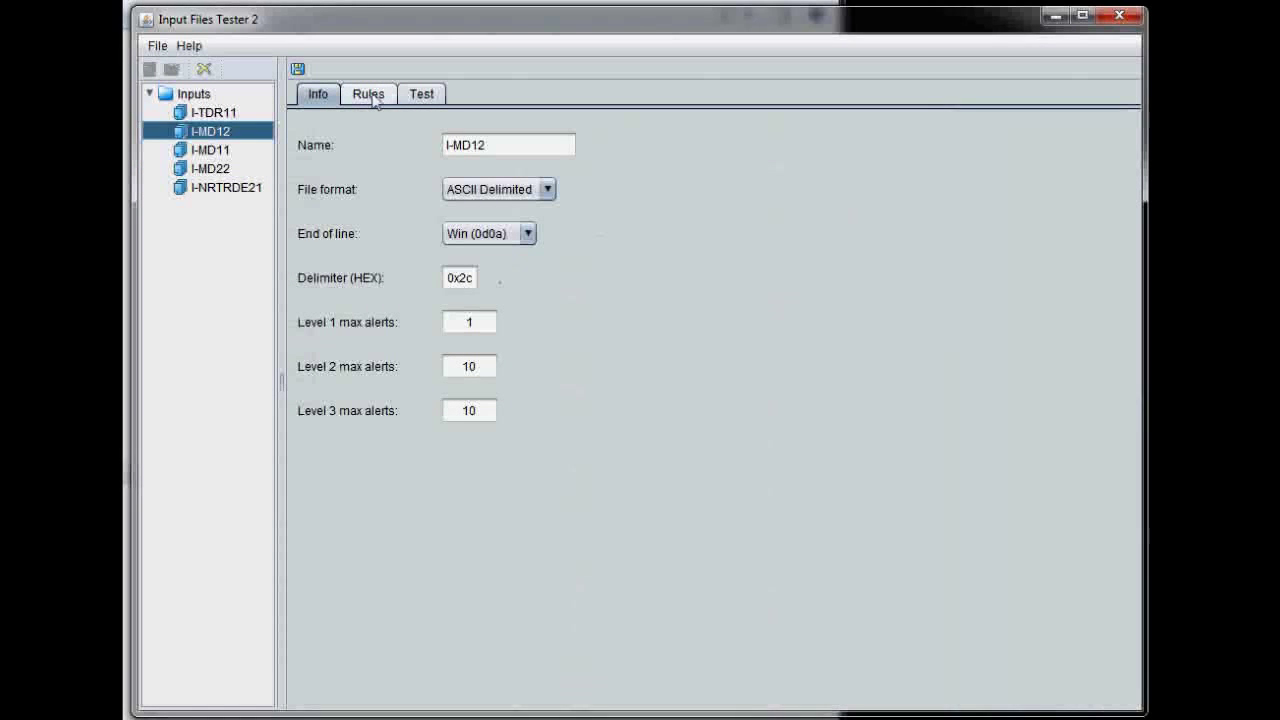
pyautogui.click(225, 113)
pyautogui.click(358, 95)
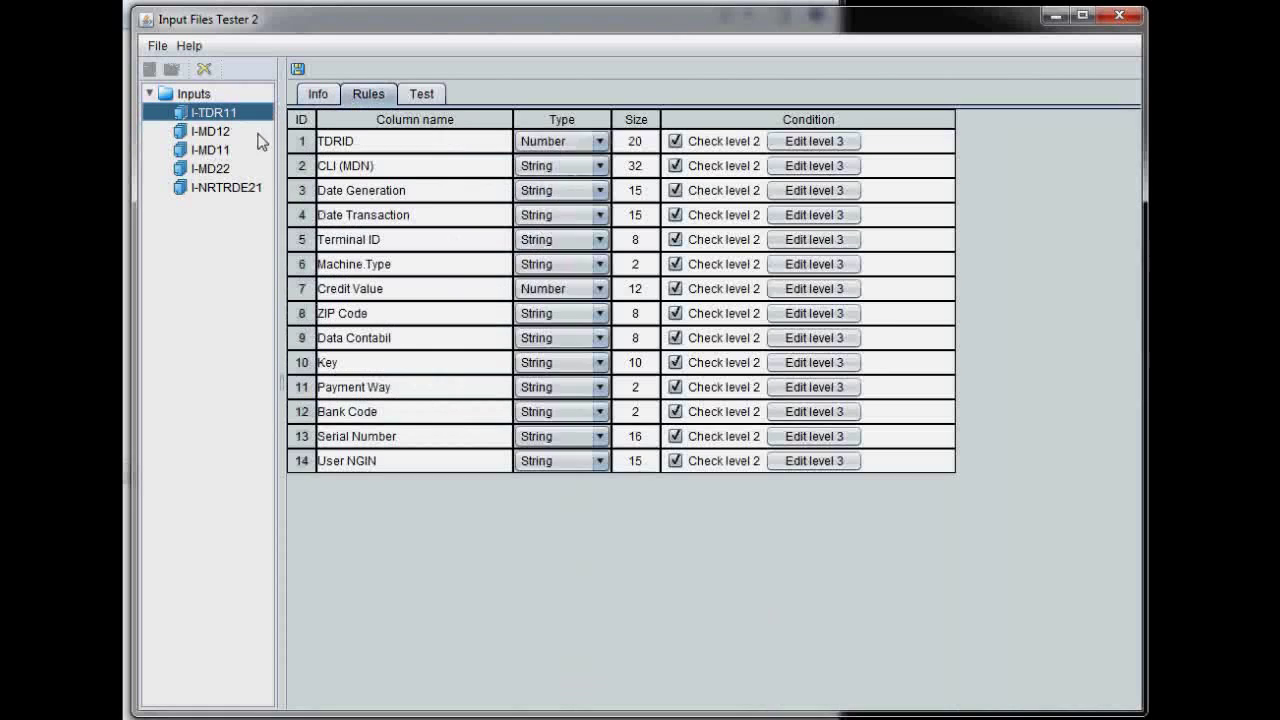
pyautogui.click(210, 150)
pyautogui.click(210, 168)
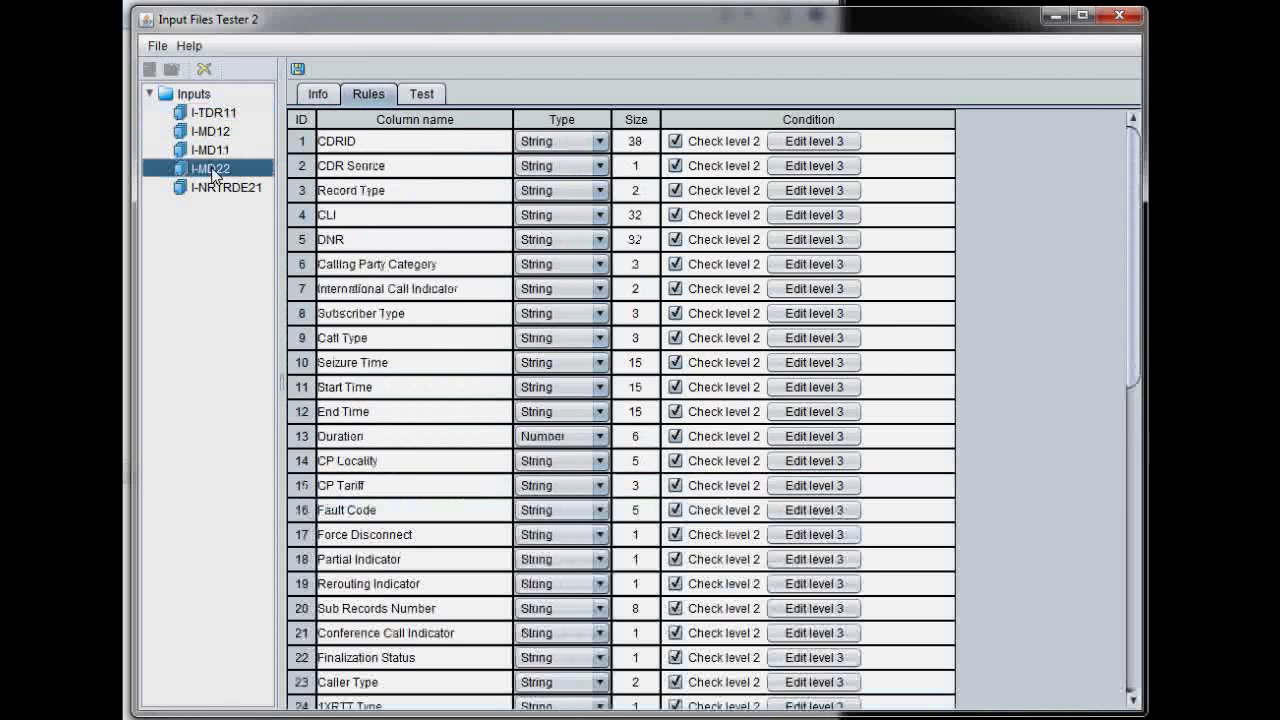
pyautogui.click(215, 187)
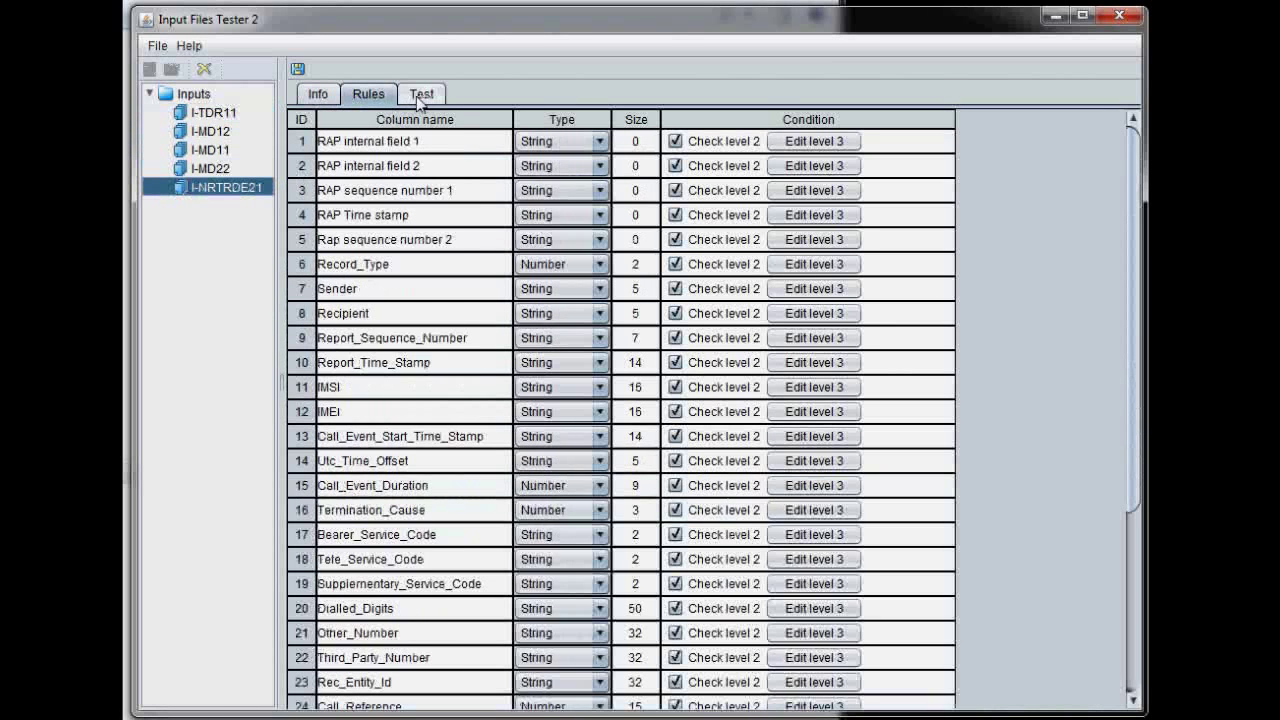
pyautogui.click(419, 96)
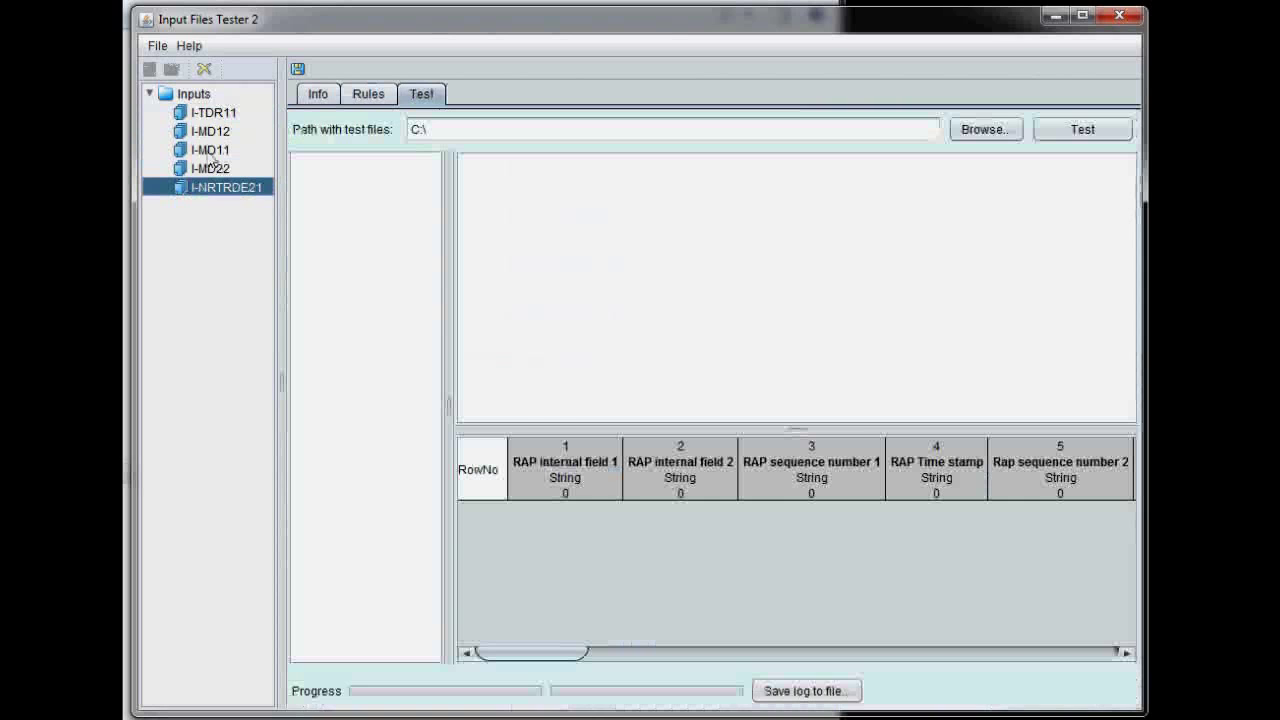
pyautogui.click(212, 113)
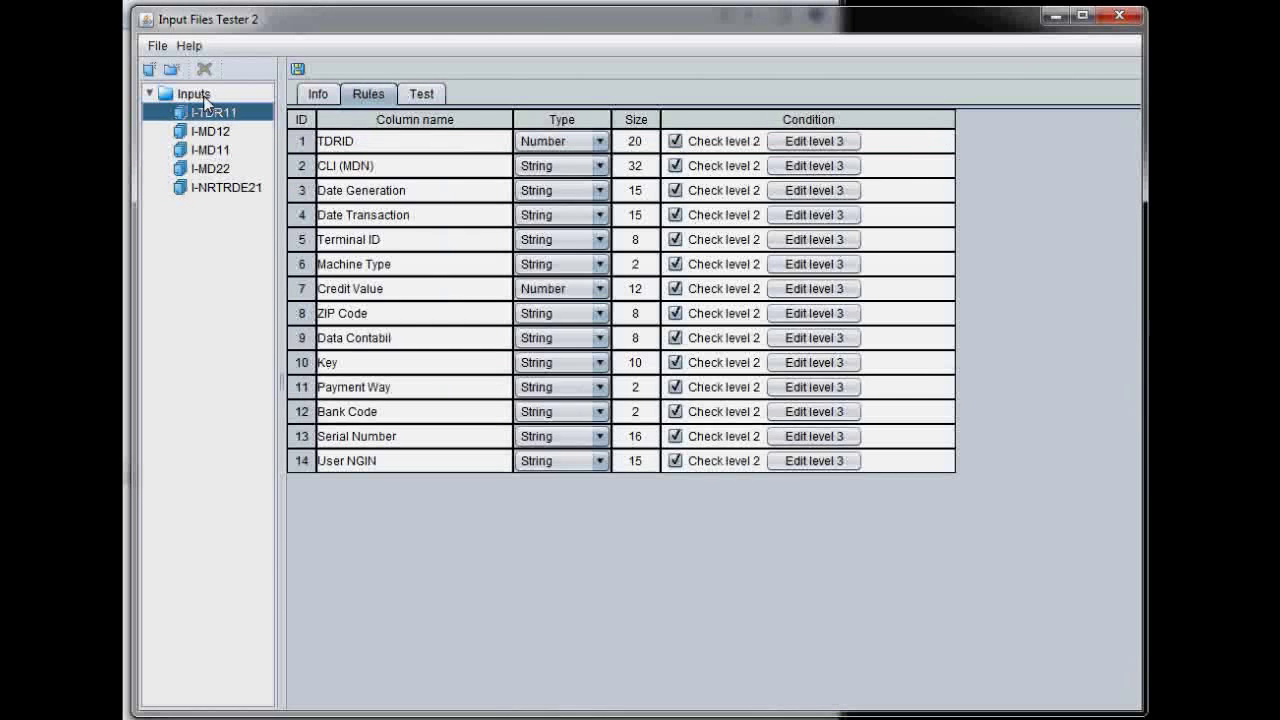
pyautogui.press('Up')
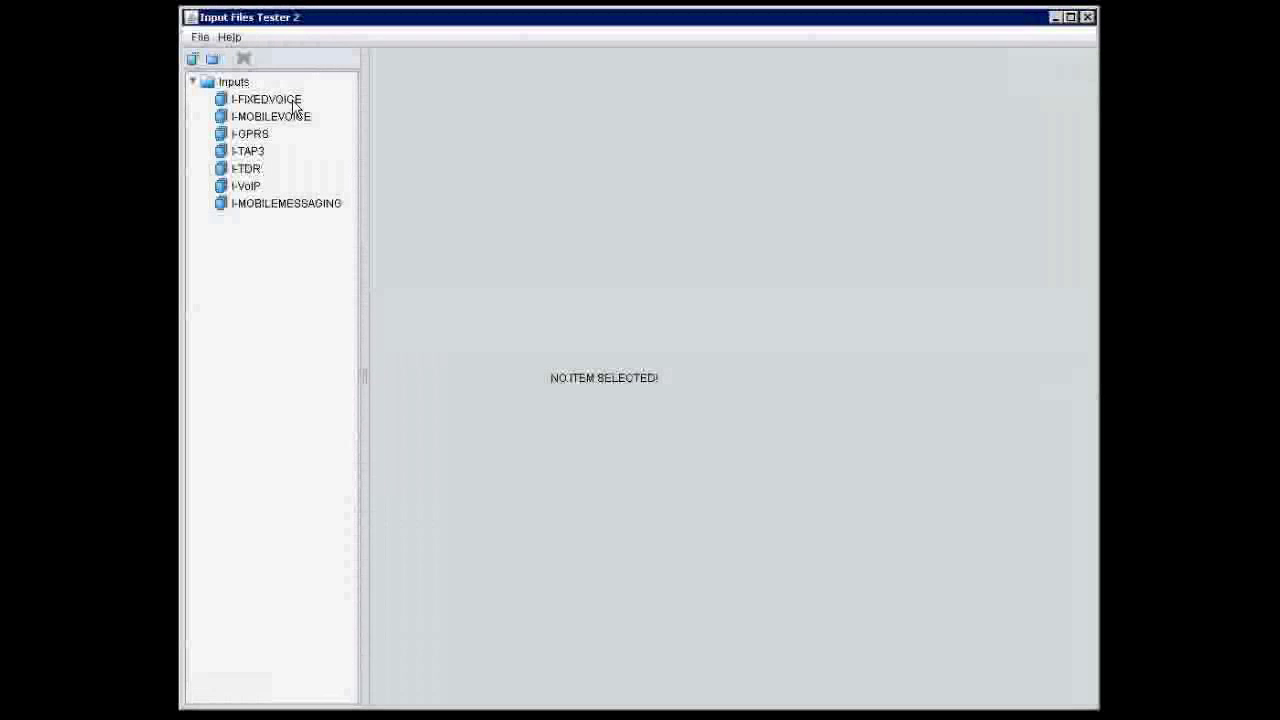
# - Review the general settings of the input formats from I-FIXEDVOICE to I-MOBILEMESSAGING
pyautogui.click(288, 101)
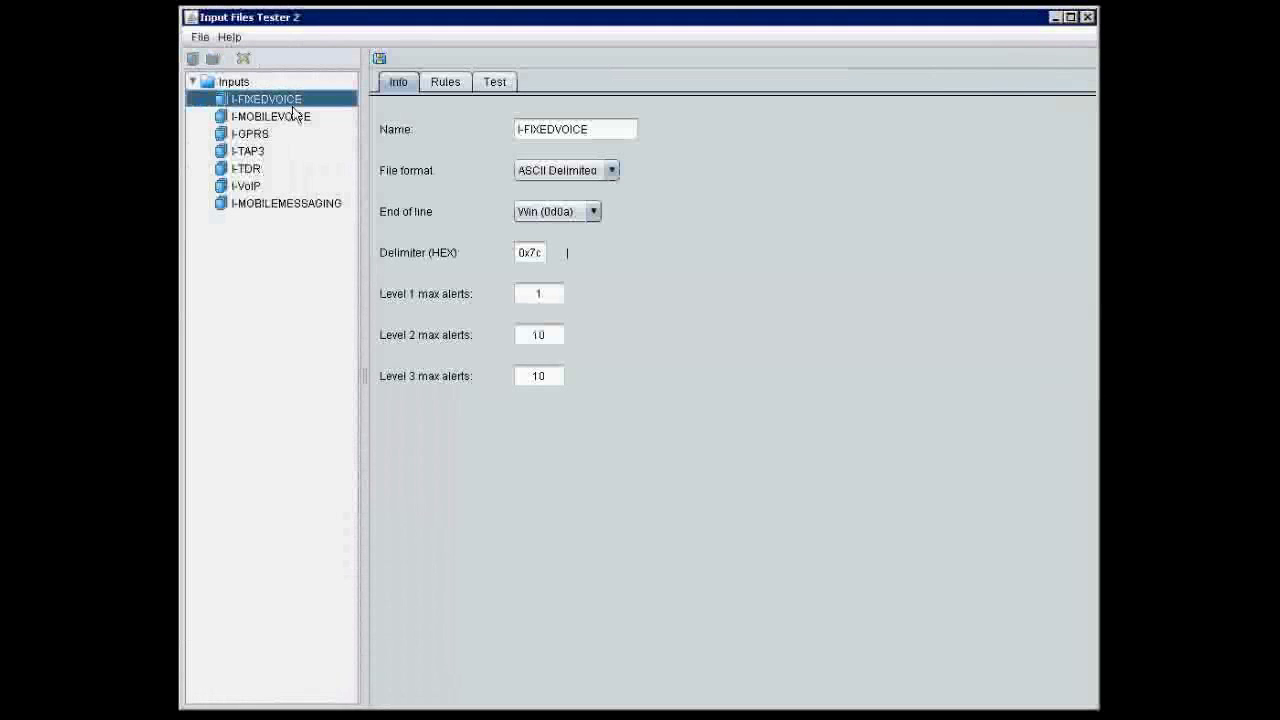
pyautogui.click(286, 118)
pyautogui.click(252, 136)
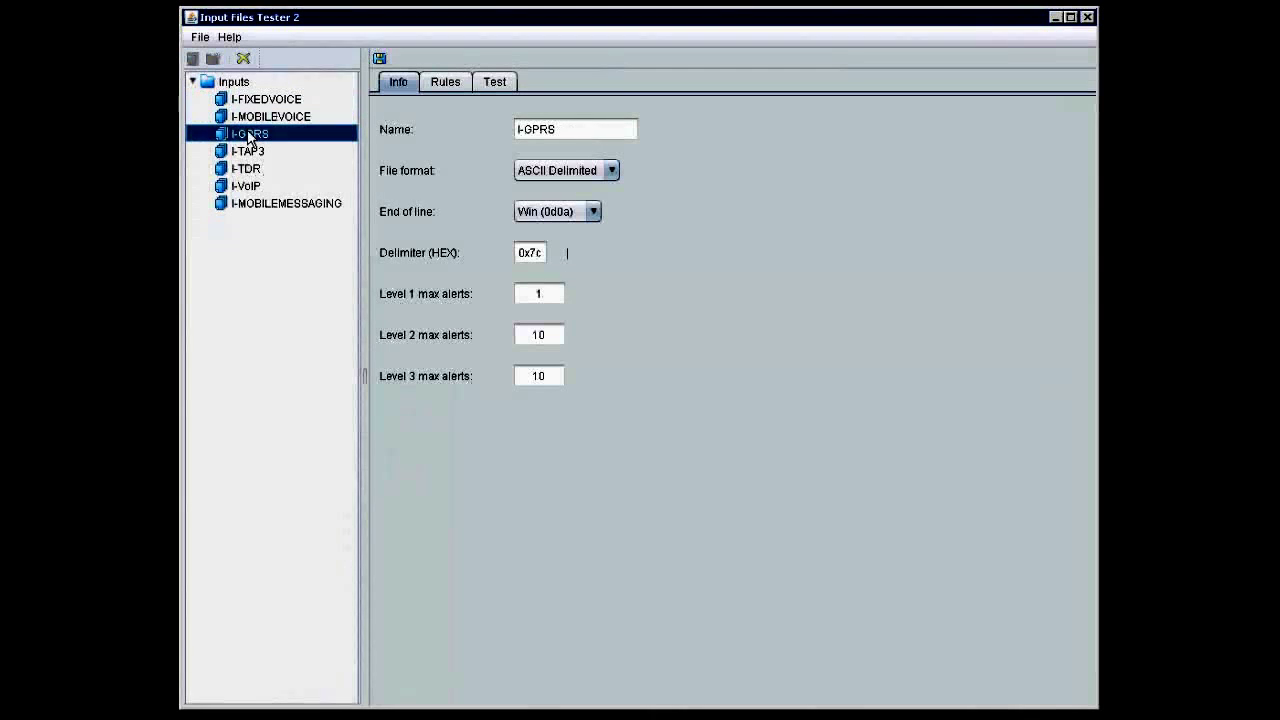
pyautogui.click(248, 152)
pyautogui.click(246, 169)
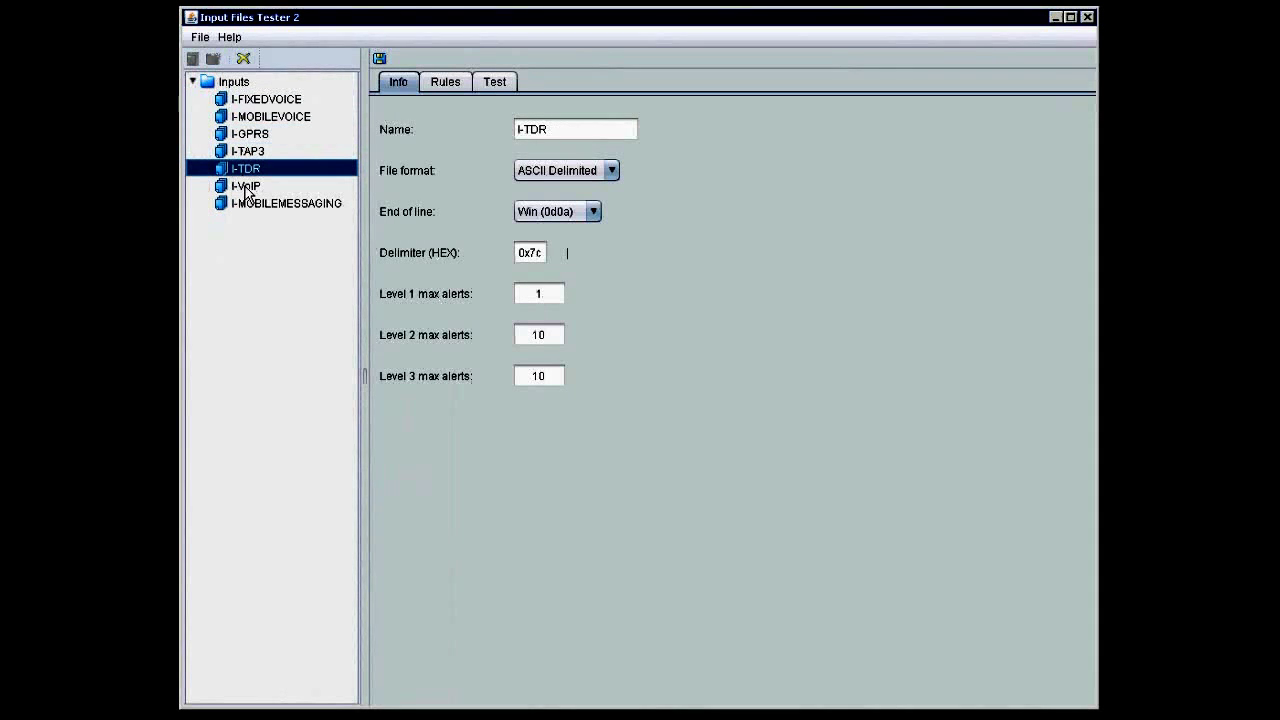
pyautogui.click(246, 187)
pyautogui.click(254, 207)
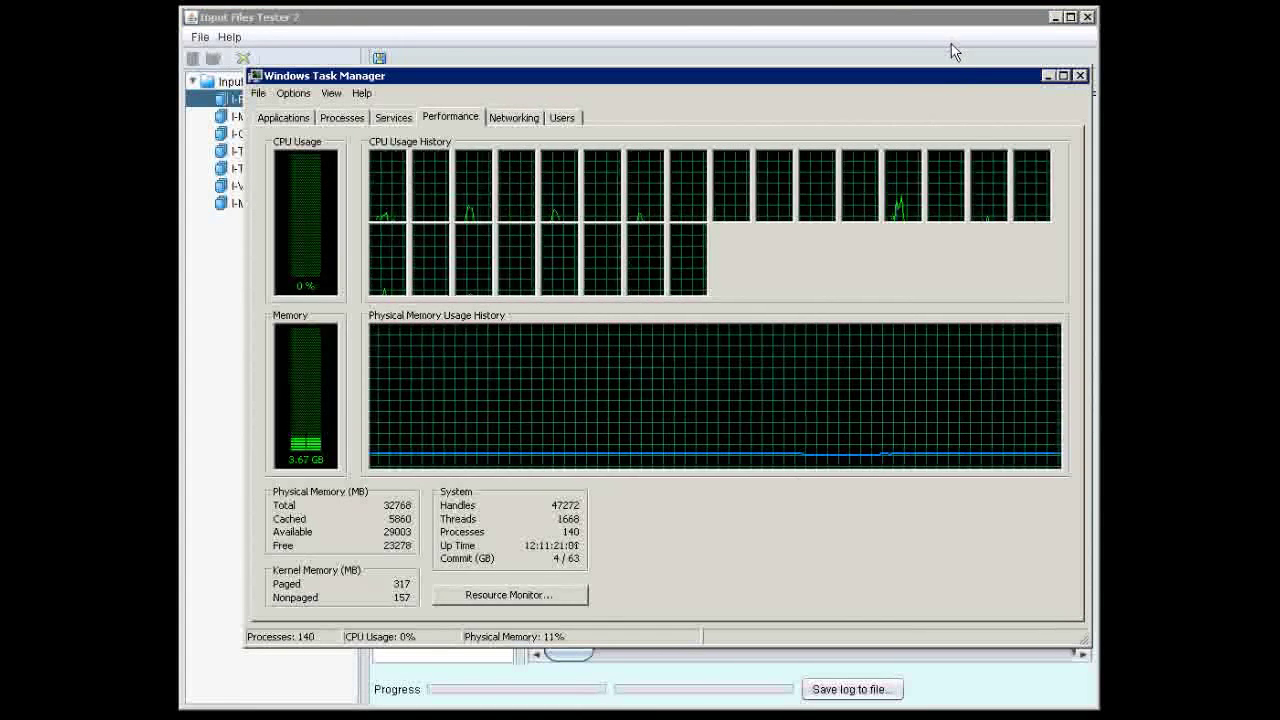
# - Minimize Task Manager and start the file test for the I-FIXEDVOICE format
pyautogui.click(1048, 77)
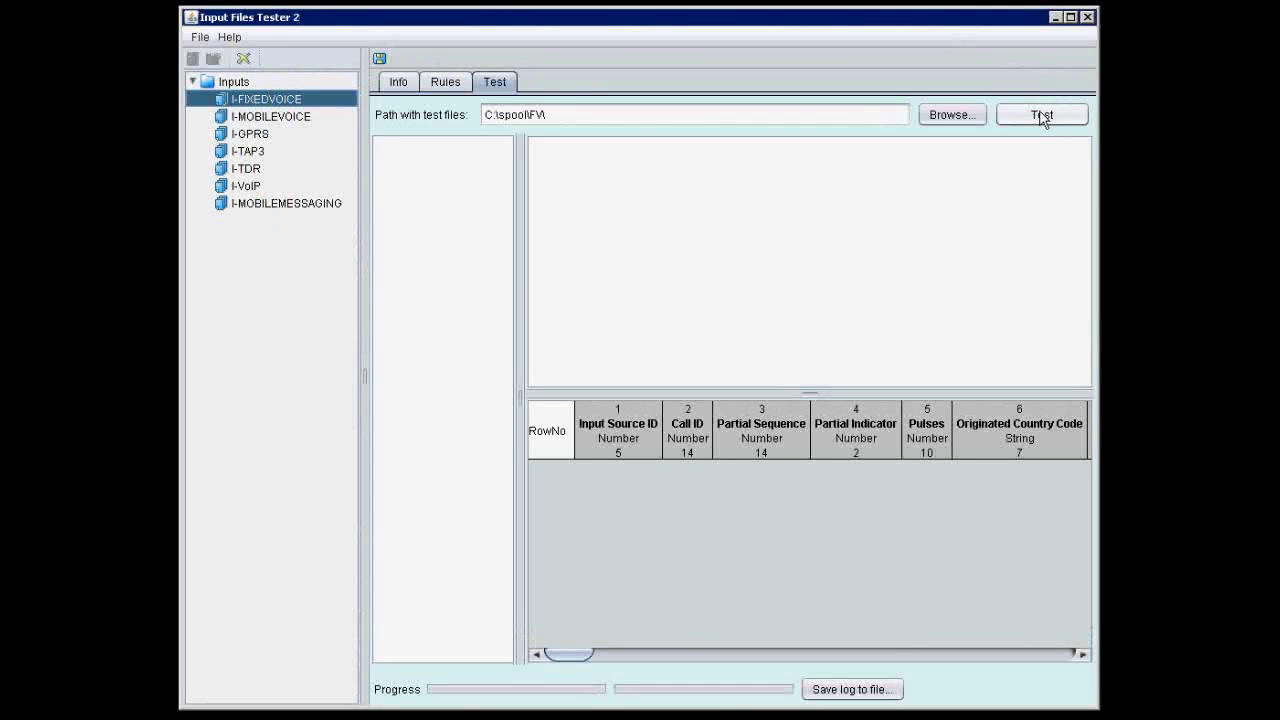
pyautogui.click(1042, 116)
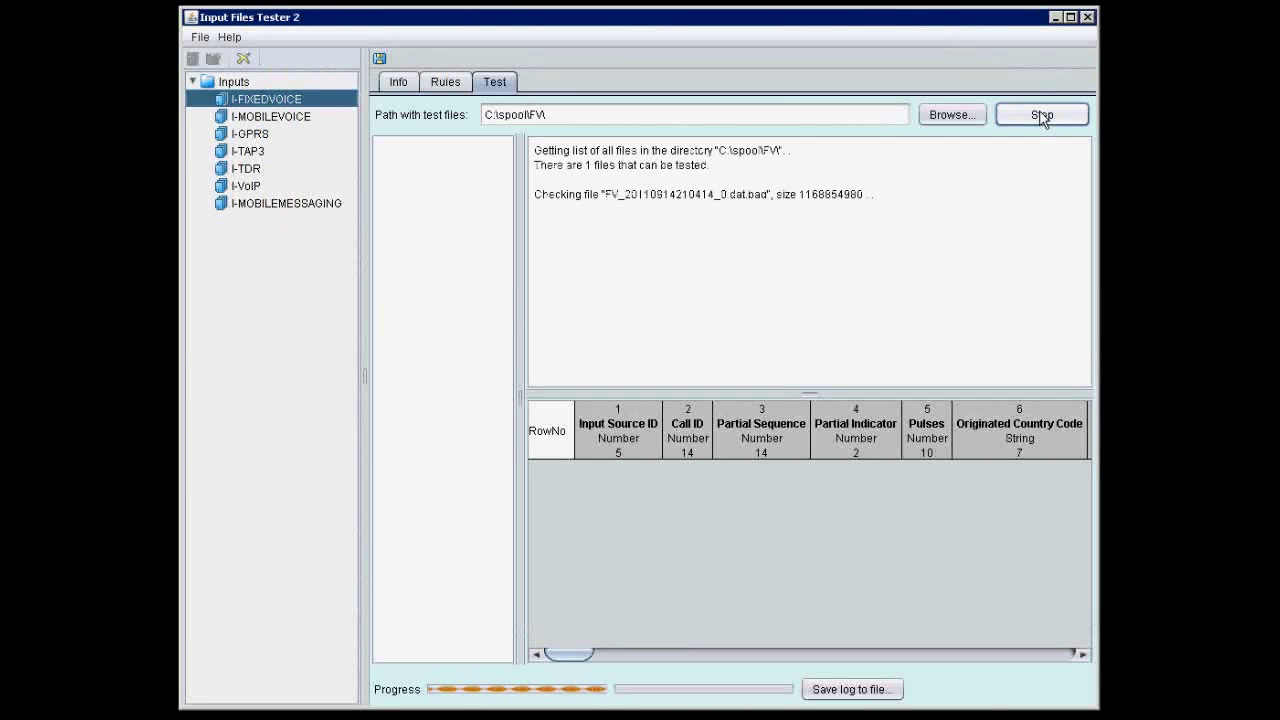
# - Start the file test for the I-MOBILEVOICE format alongside the running one
pyautogui.click(281, 119)
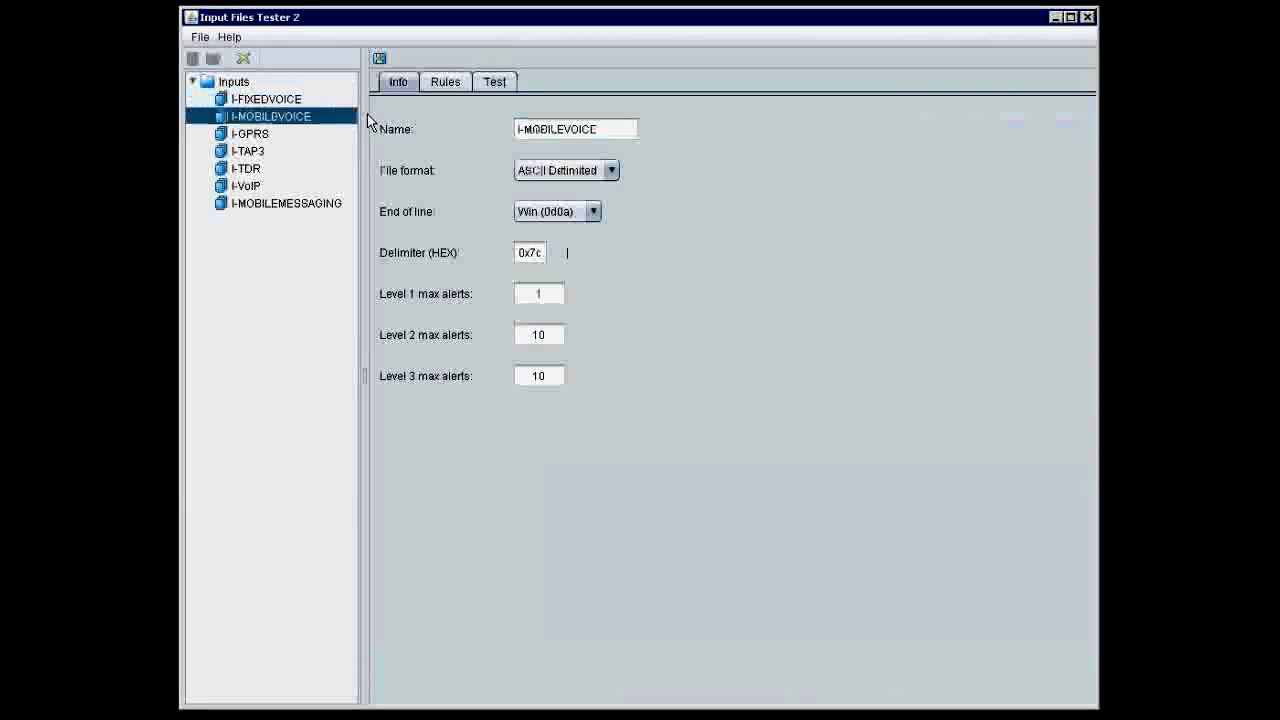
pyautogui.click(495, 82)
pyautogui.click(1042, 114)
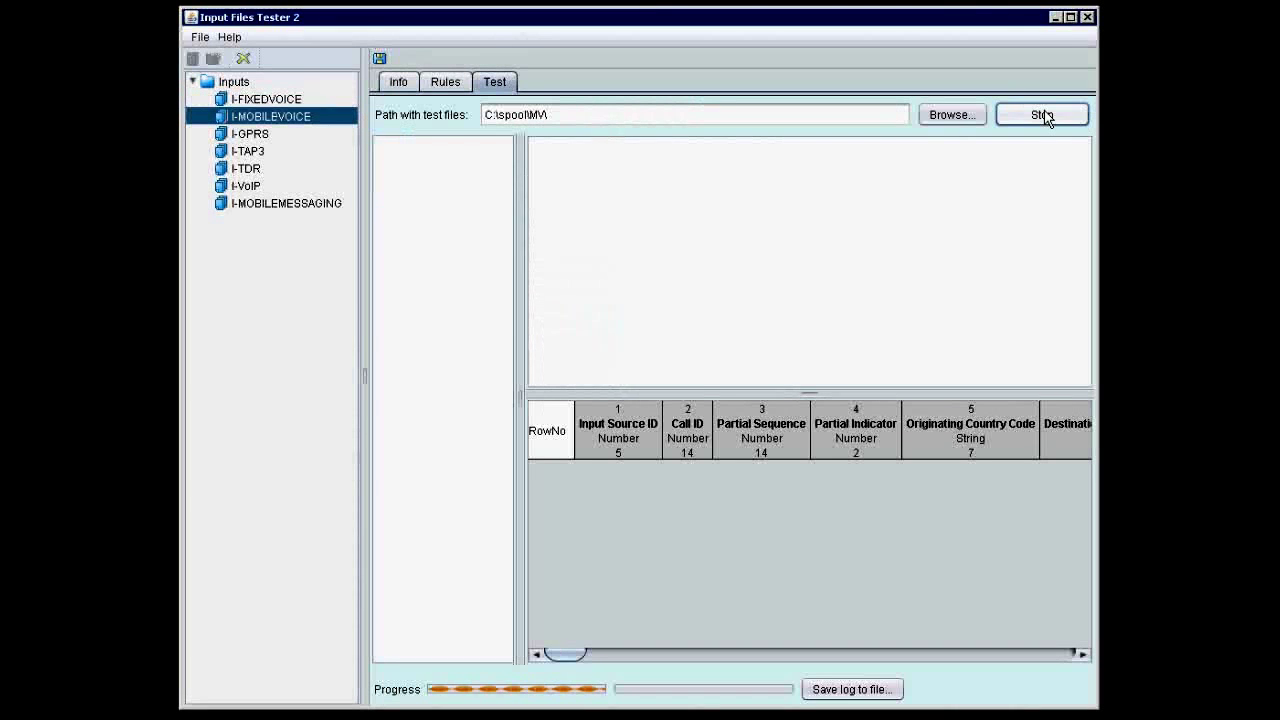
# - Start the file test for the I-GPRS format
pyautogui.click(252, 134)
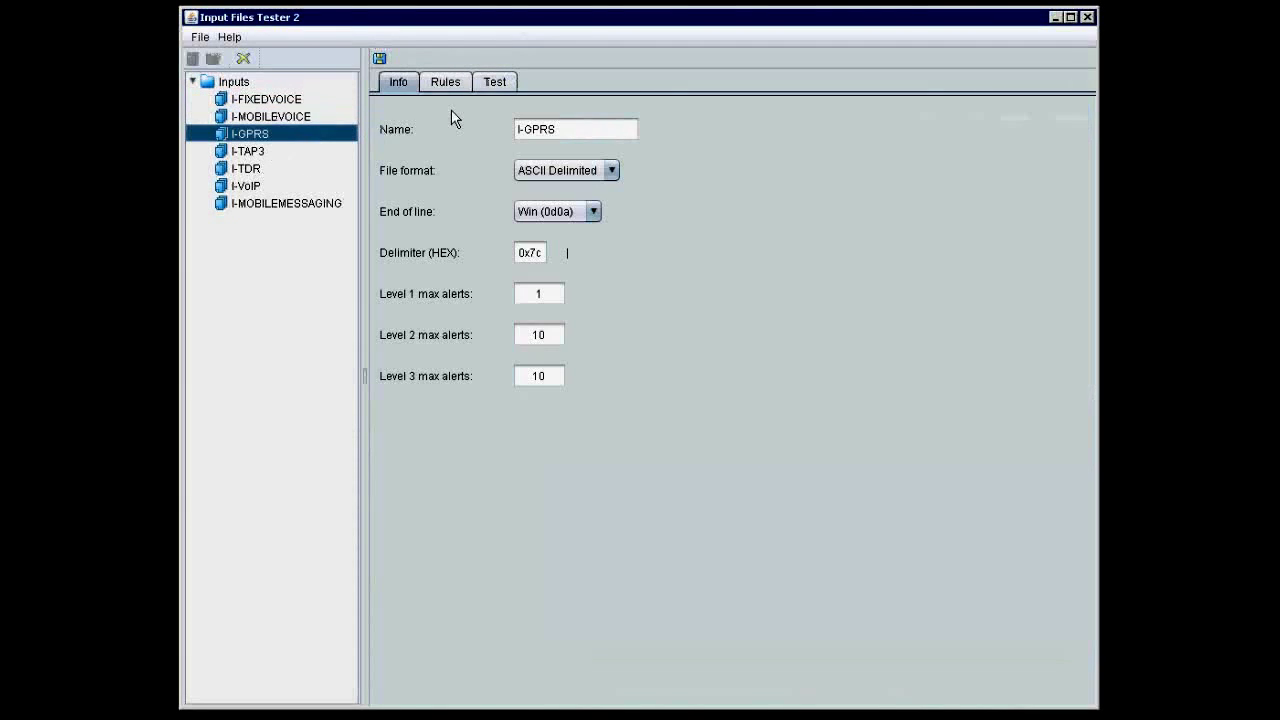
pyautogui.click(495, 84)
pyautogui.click(1034, 115)
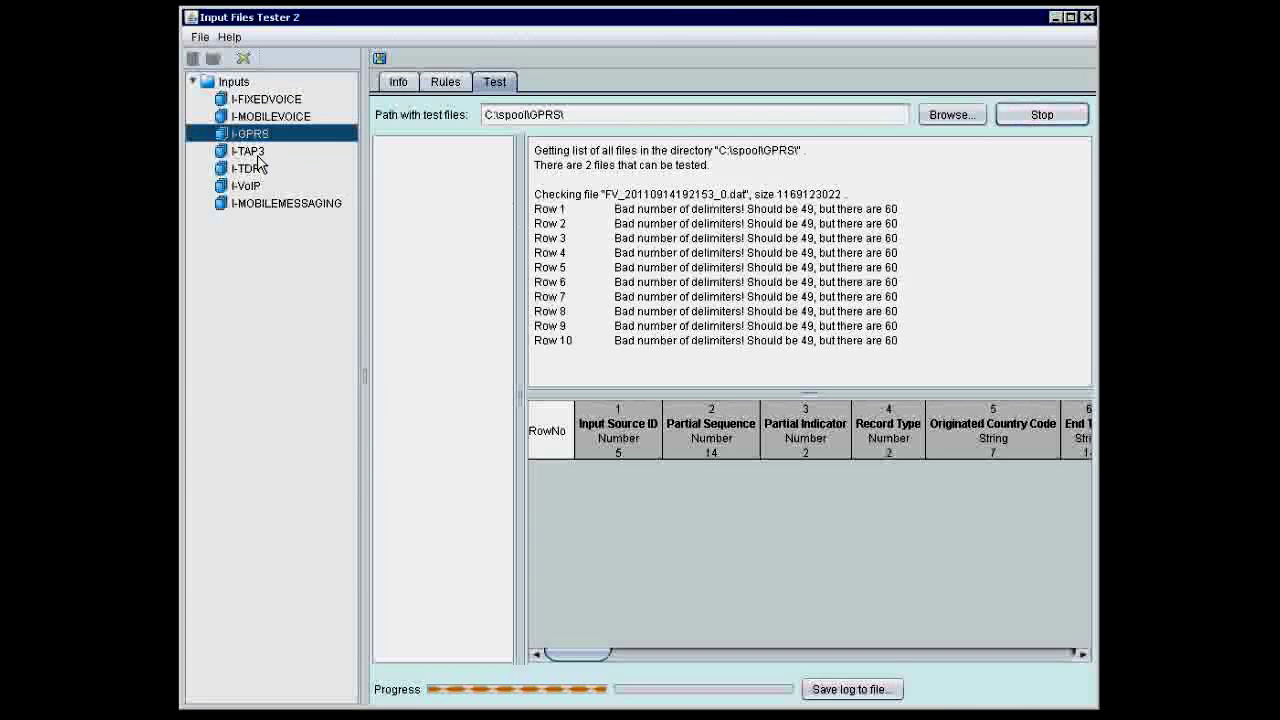
# - Start the file test for the I-TAP3 format
pyautogui.click(260, 152)
pyautogui.click(497, 84)
pyautogui.click(1040, 115)
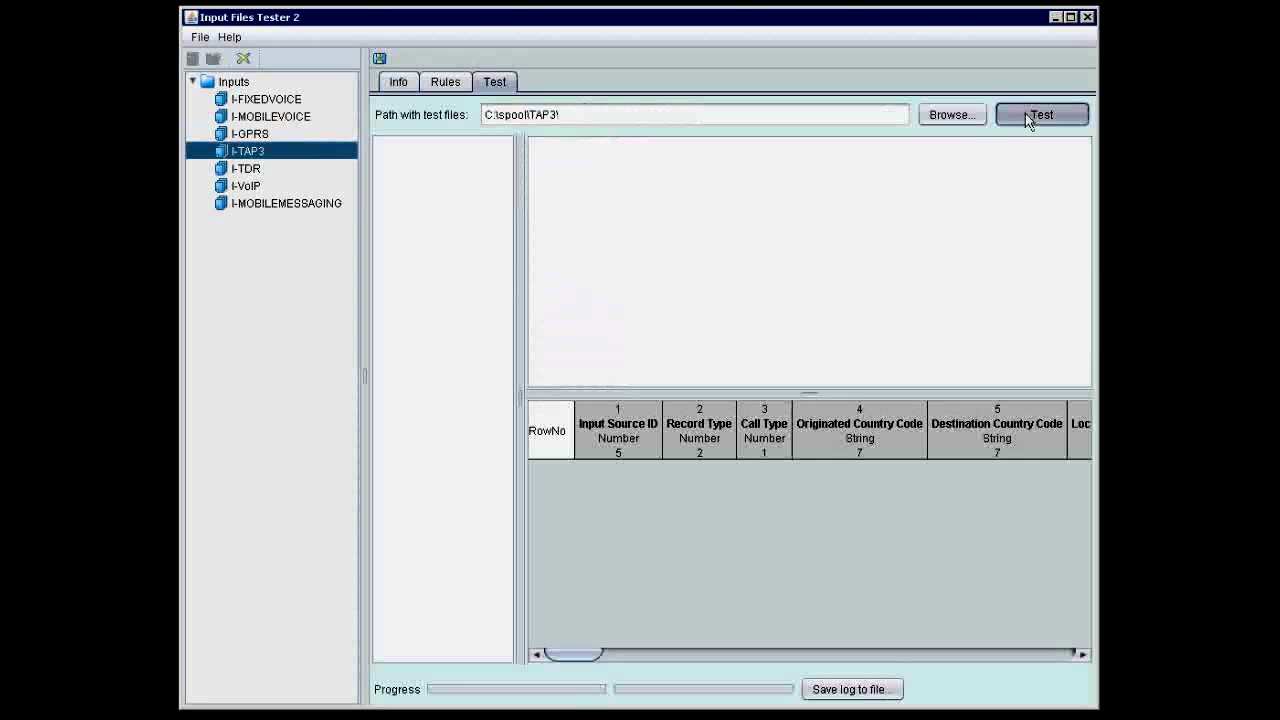
# - Start the file test for the I-TDR format
pyautogui.click(245, 169)
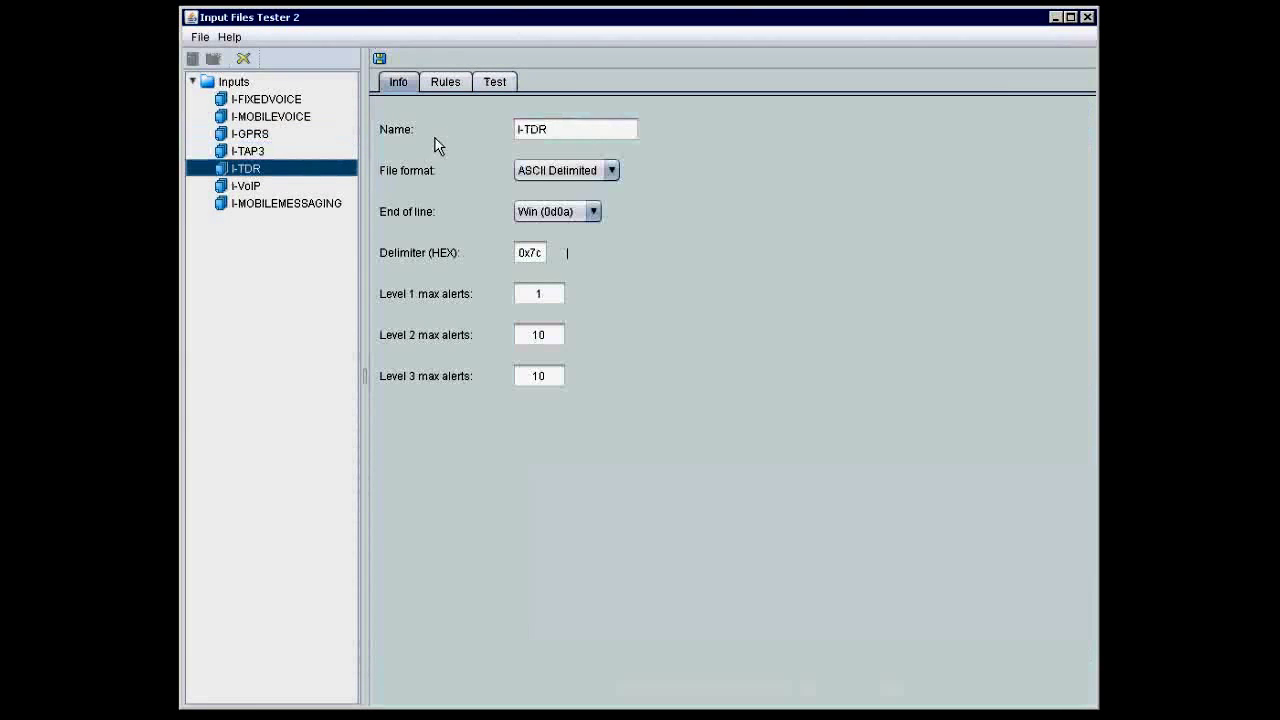
pyautogui.click(494, 84)
pyautogui.click(1030, 115)
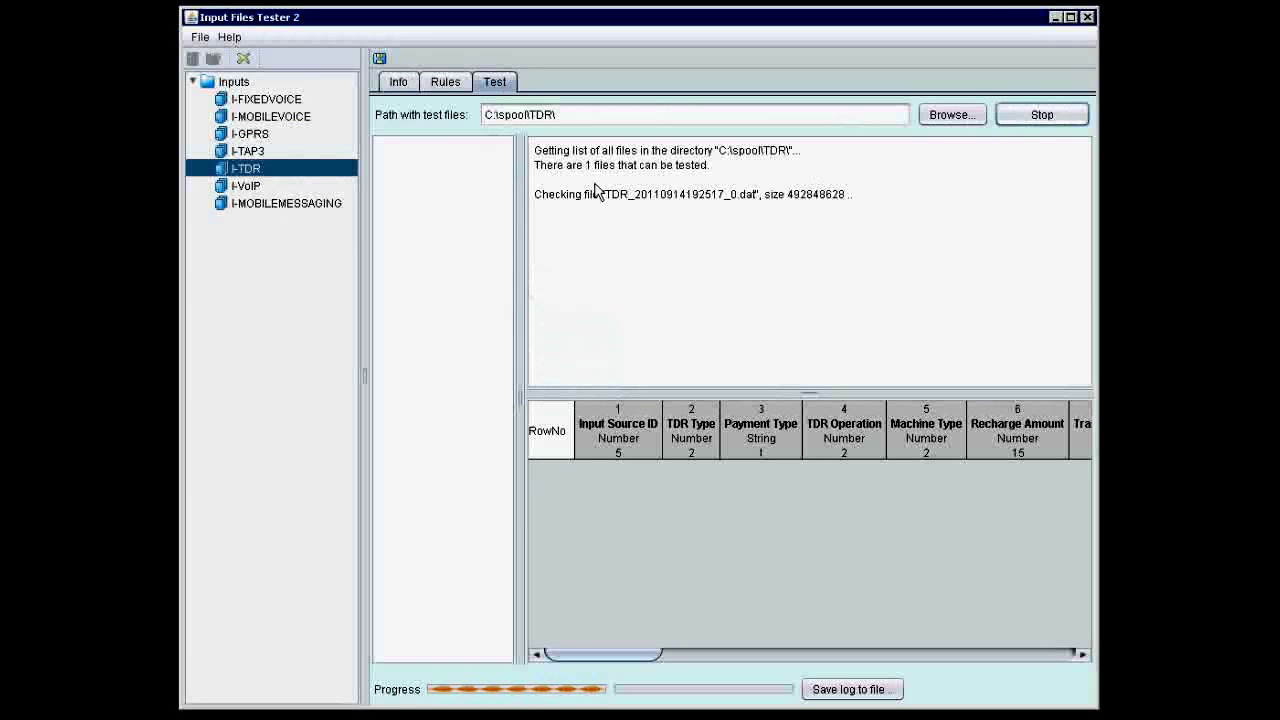
# - Start the file tests for the I-VoIP and I-MOBILEMESSAGING formats on their default spool folders
pyautogui.click(238, 186)
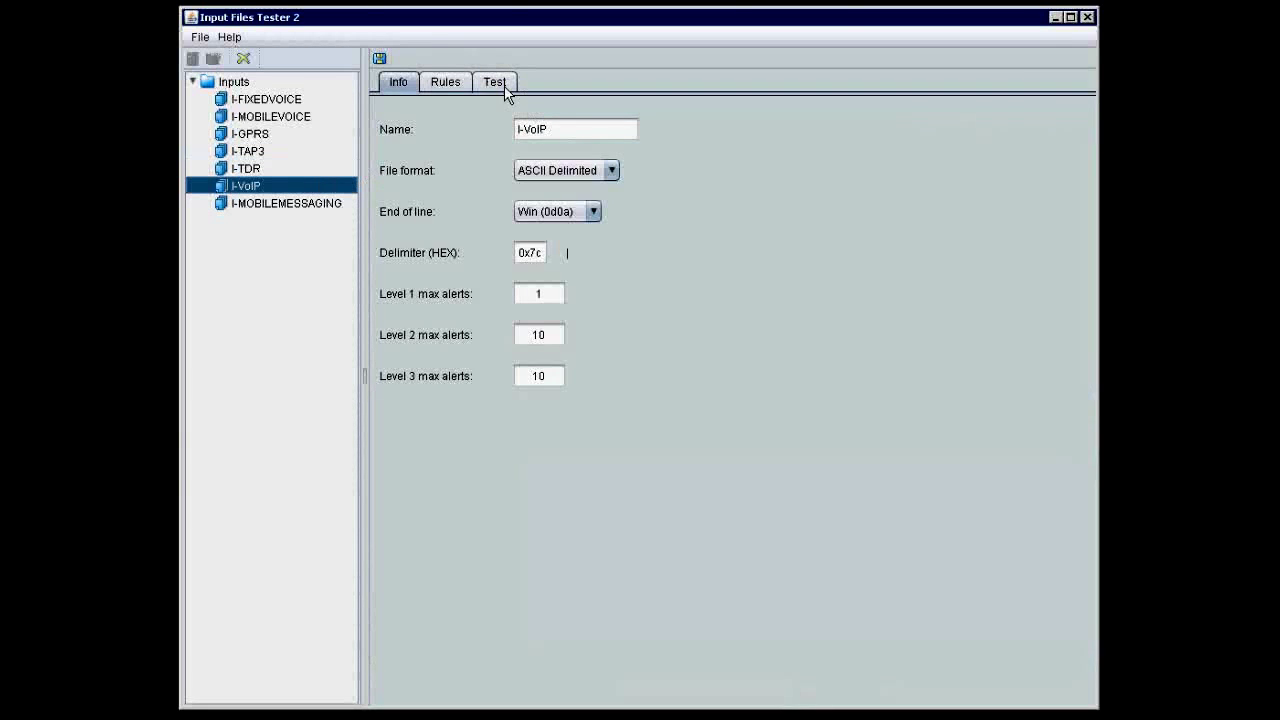
pyautogui.click(505, 87)
pyautogui.click(1042, 122)
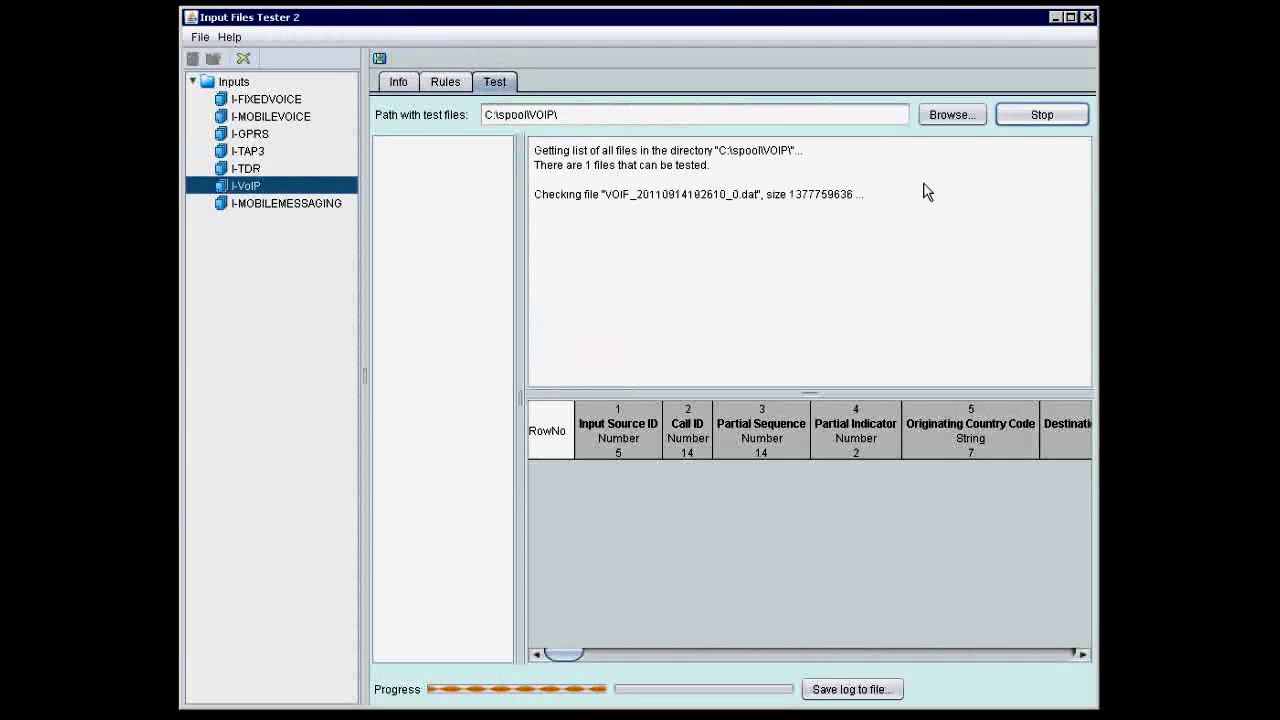
pyautogui.click(263, 206)
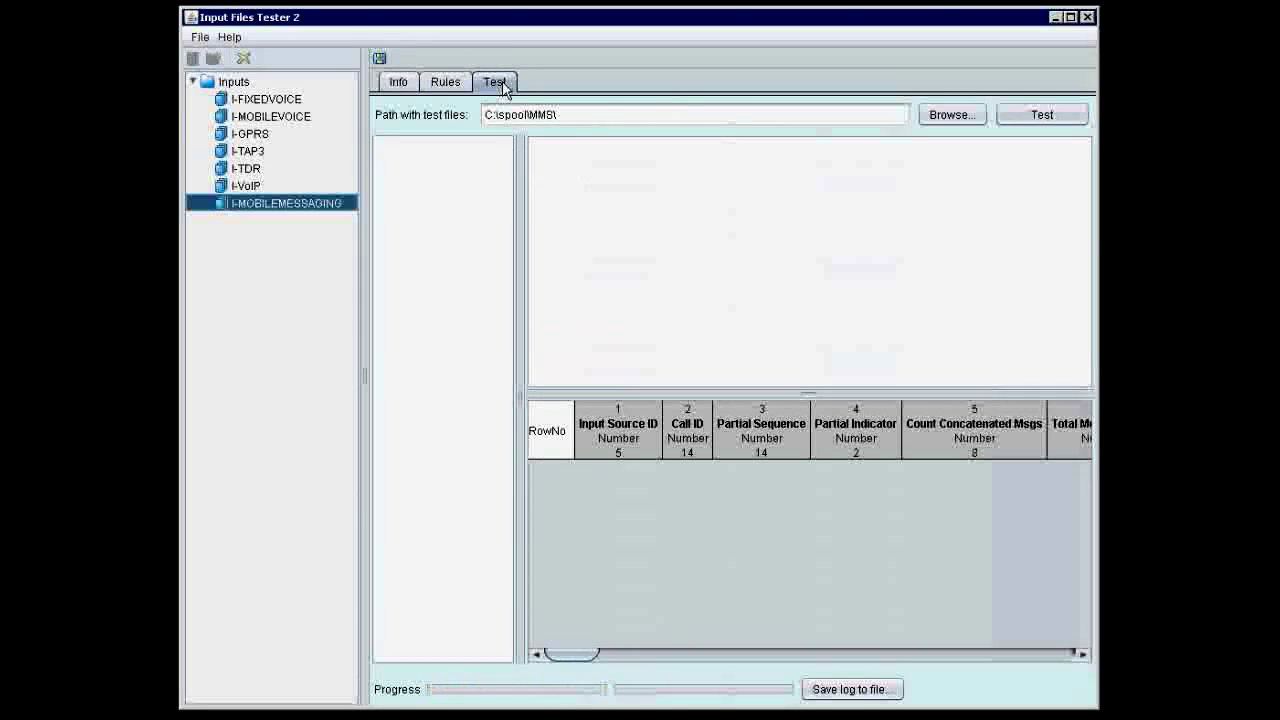
pyautogui.click(1045, 117)
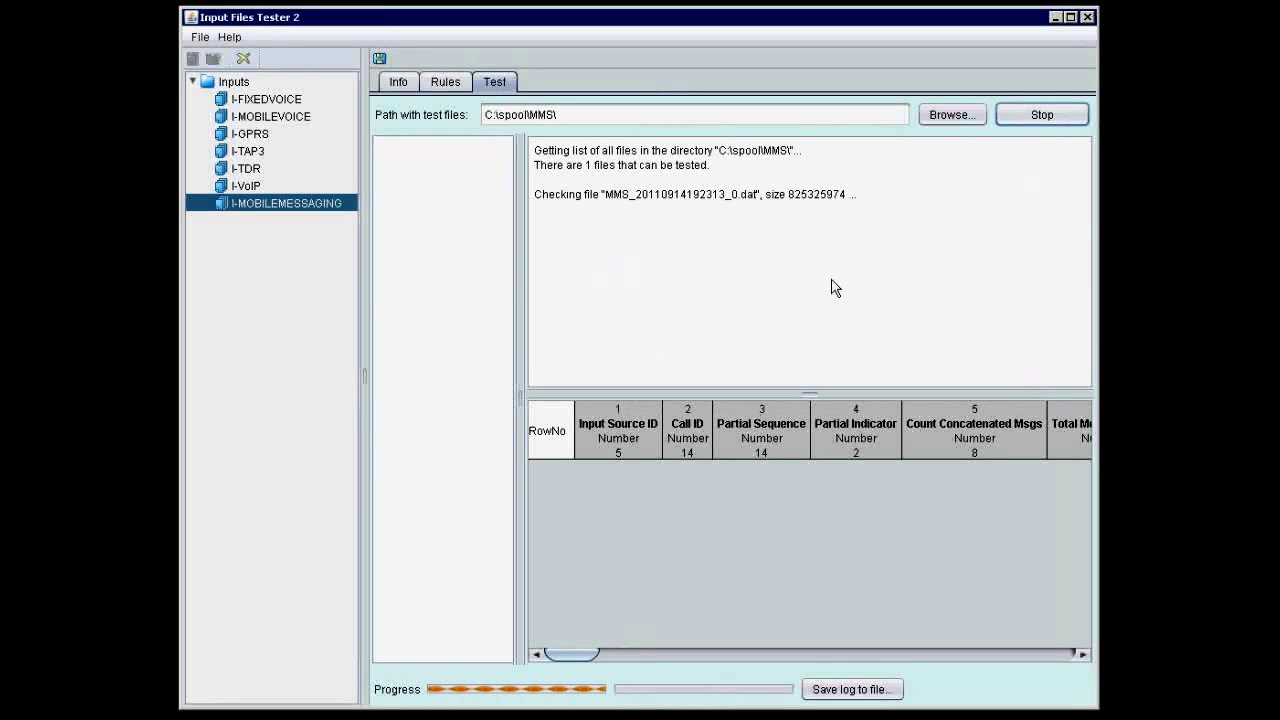
# - Check the progress of the running file test for each input format, from I-FIXEDVOICE through I-MOBILEMESSAGING
pyautogui.click(283, 102)
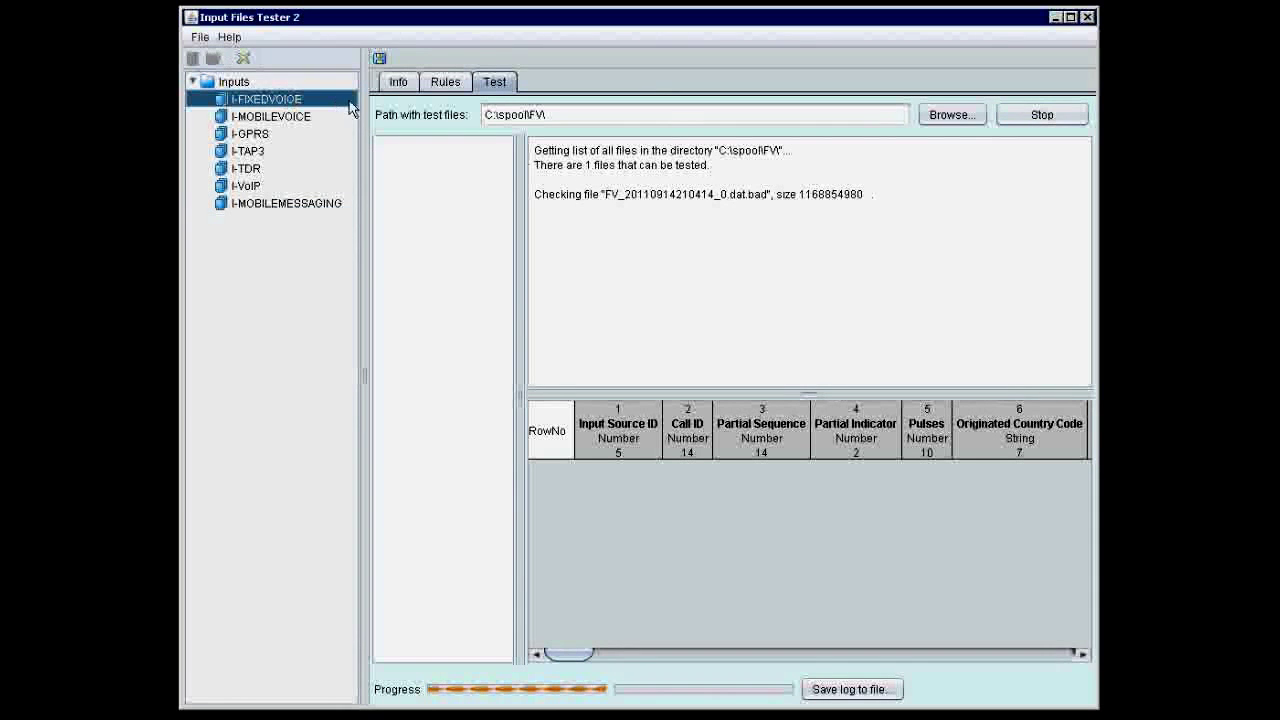
pyautogui.press('Down')
pyautogui.click(256, 135)
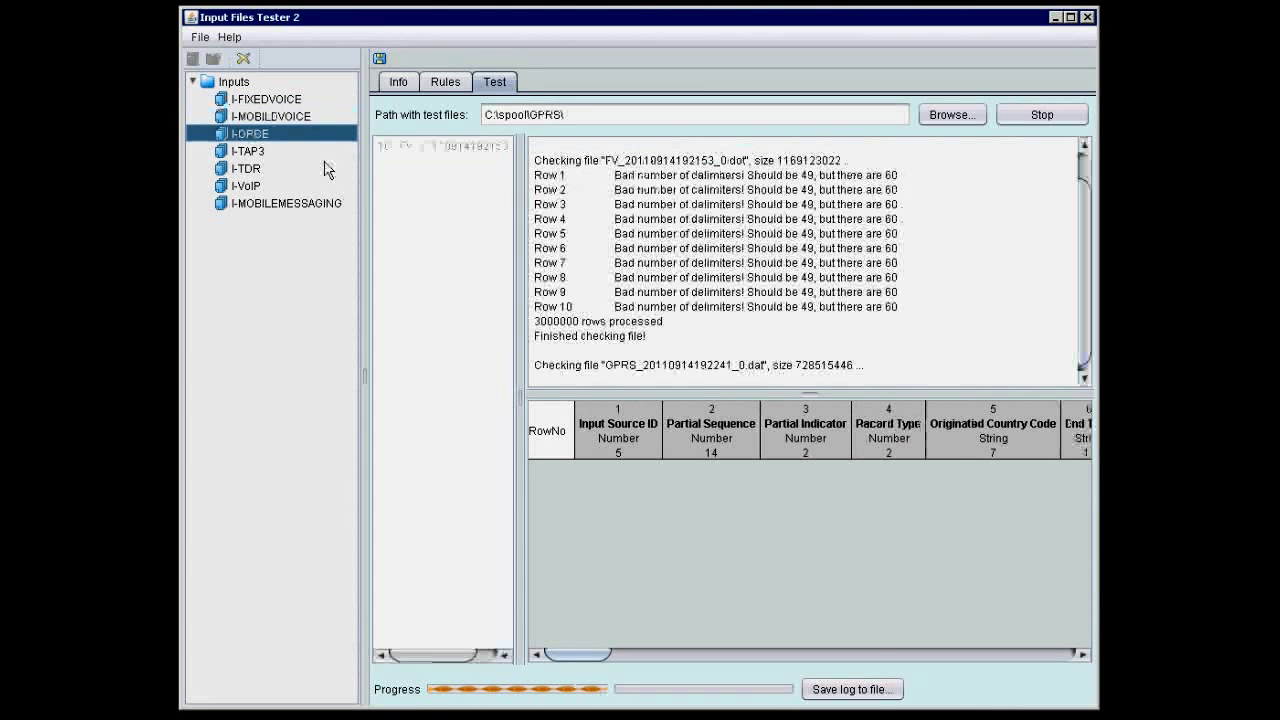
pyautogui.click(258, 153)
pyautogui.click(256, 170)
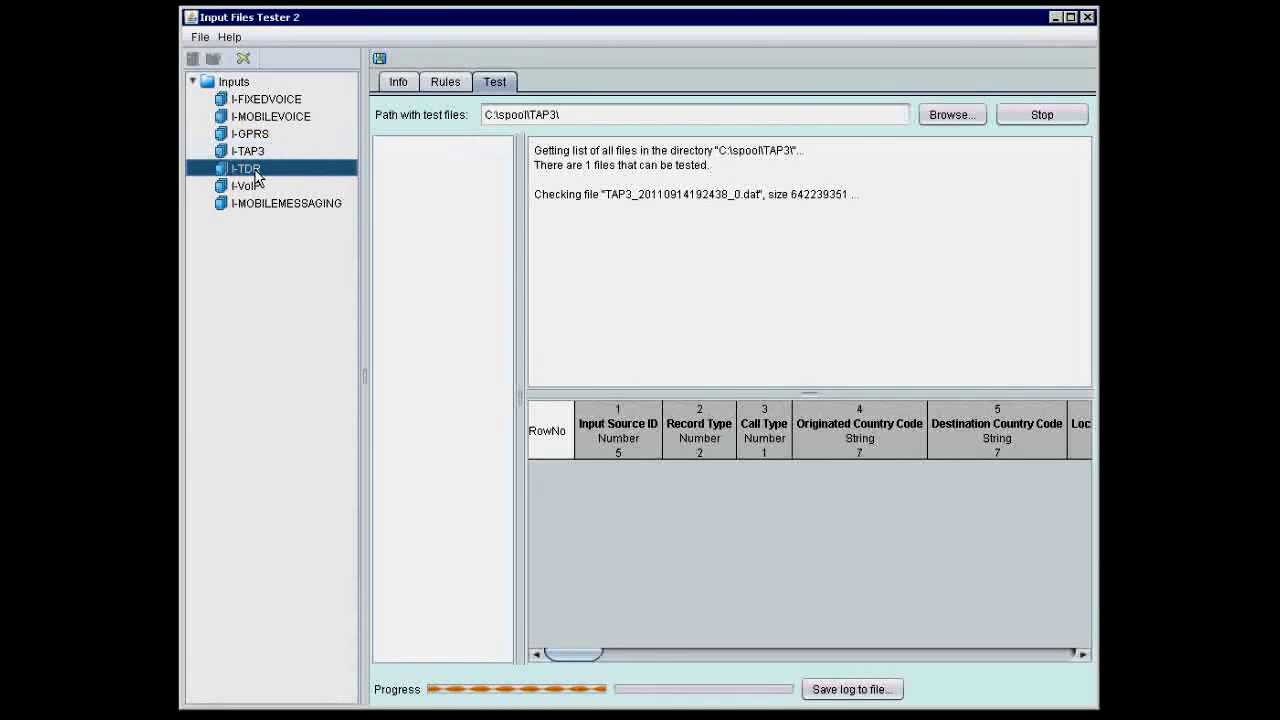
pyautogui.click(264, 188)
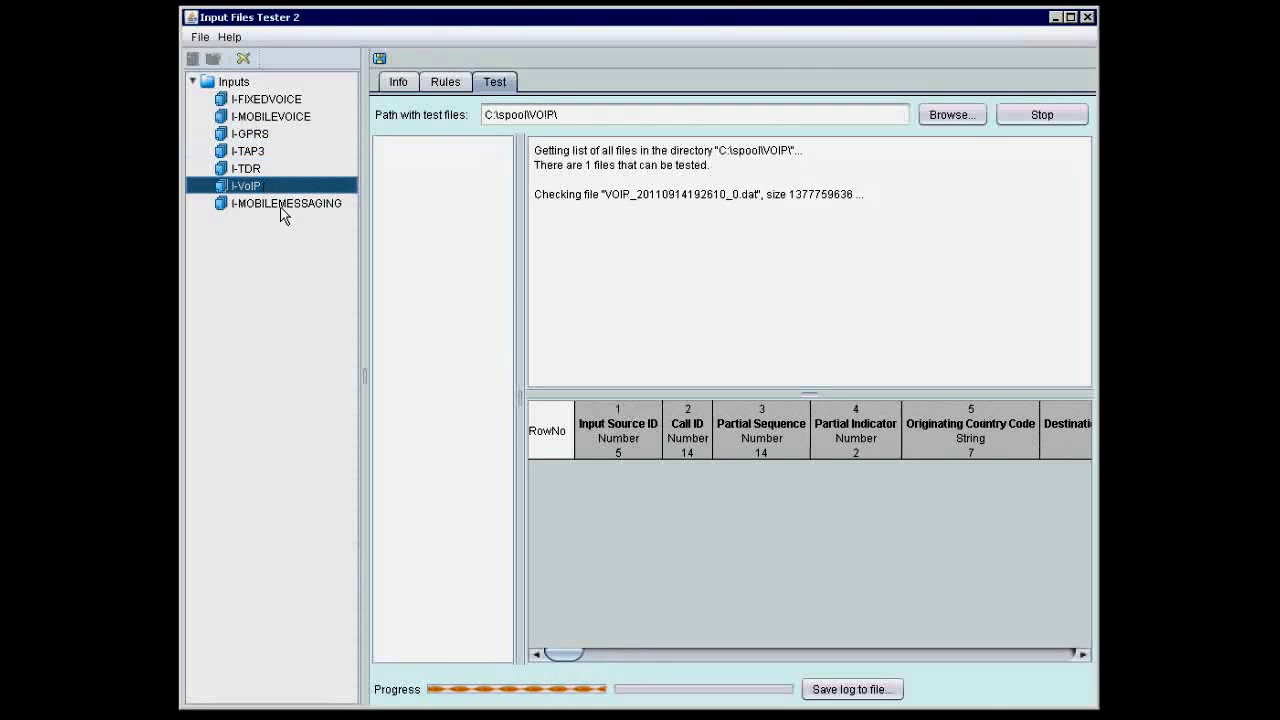
pyautogui.click(284, 206)
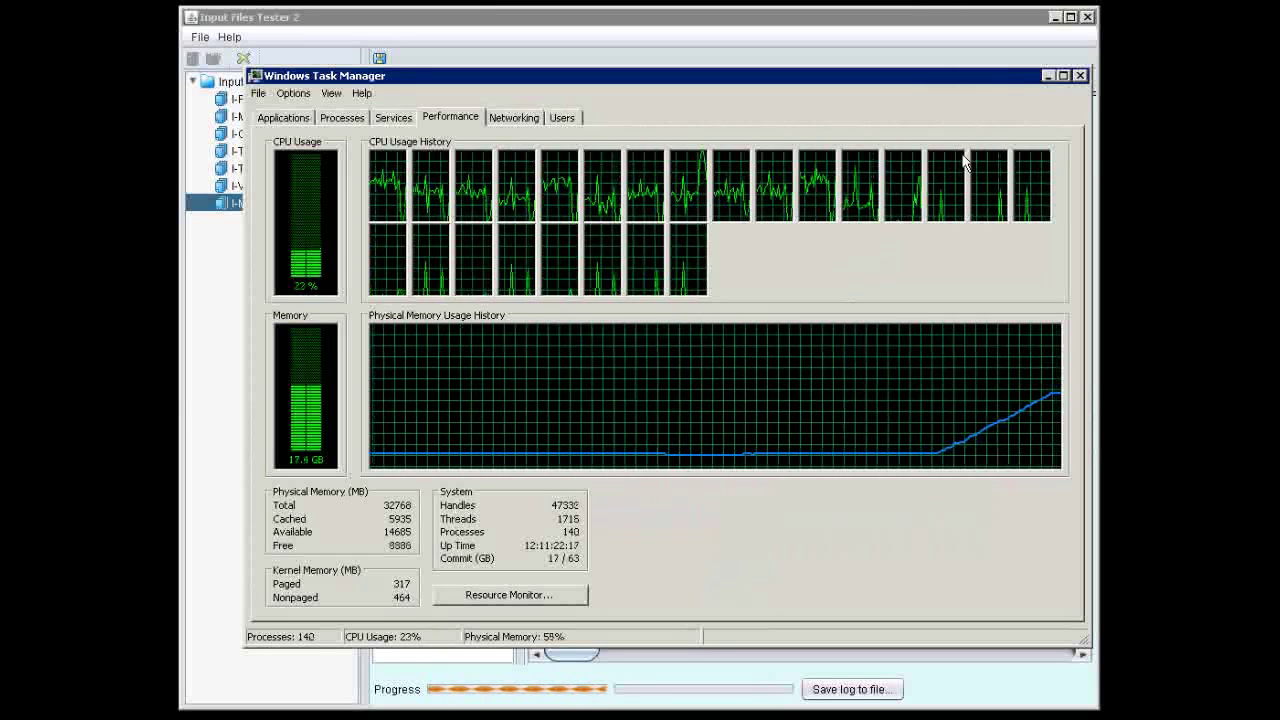
# - Minimize Windows Task Manager and review the running tests in reverse order, from I-VoIP to I-FIXEDVOICE
pyautogui.click(1047, 78)
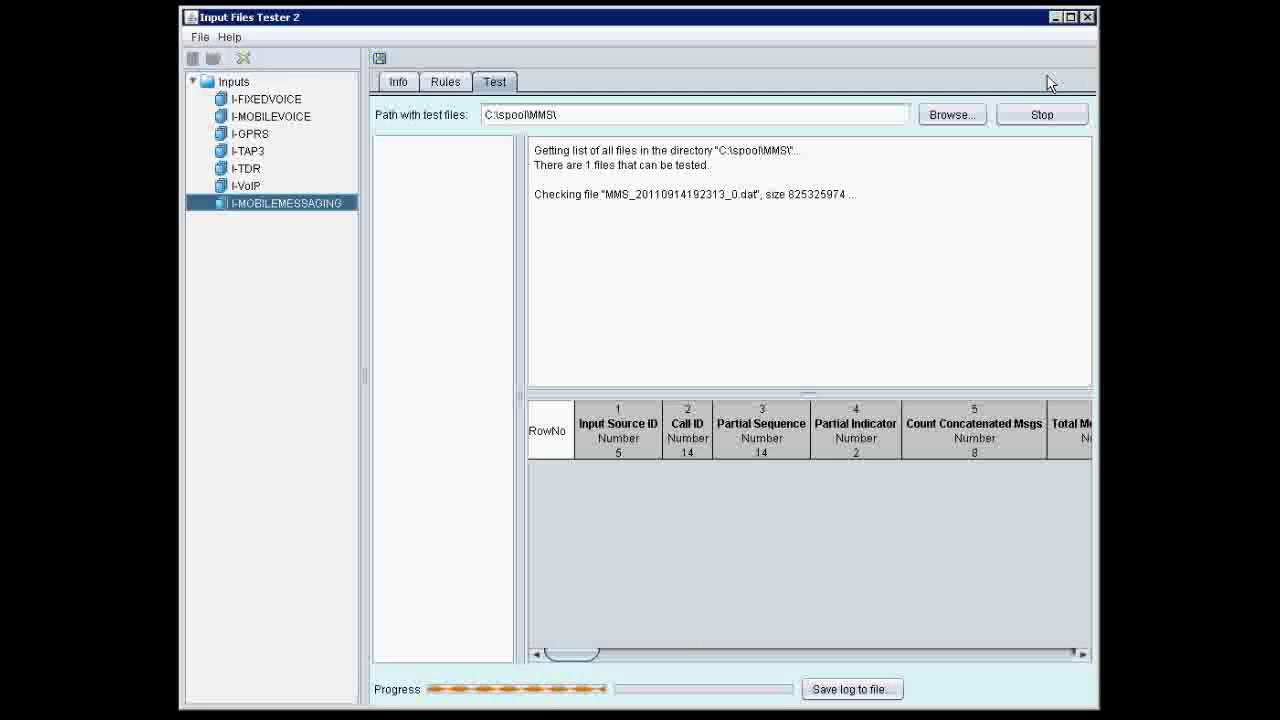
pyautogui.click(250, 186)
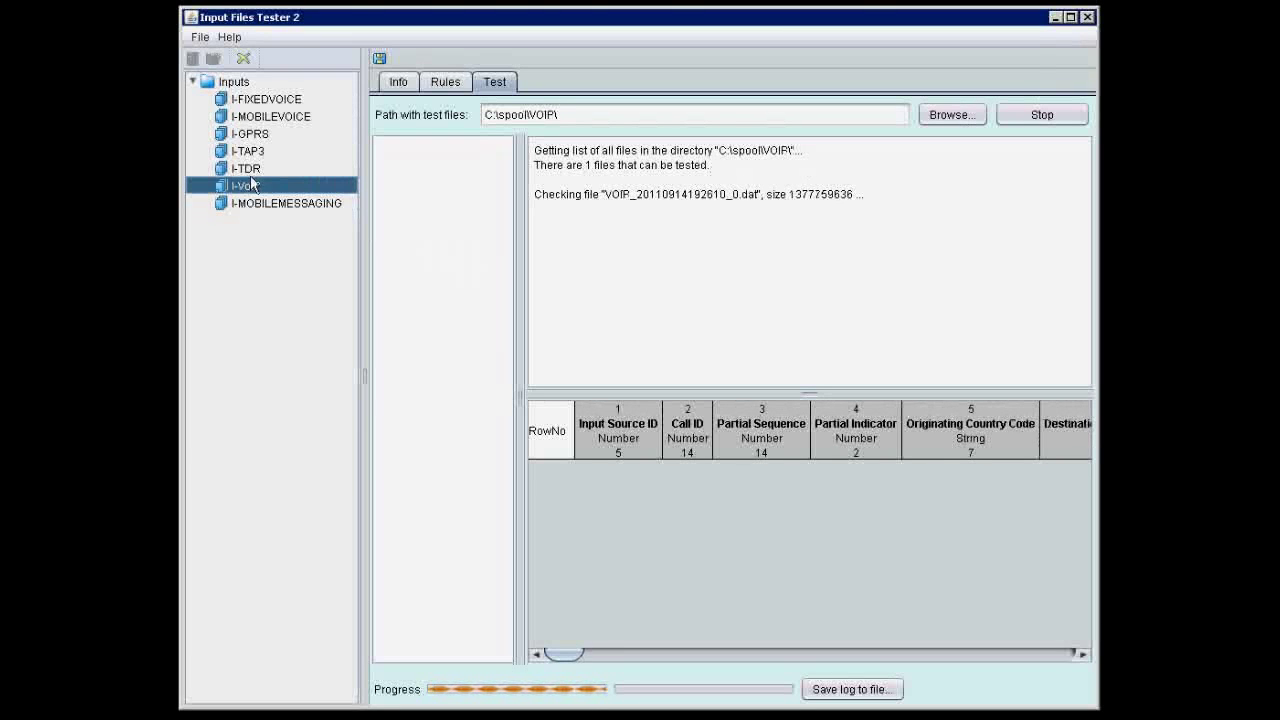
pyautogui.click(253, 172)
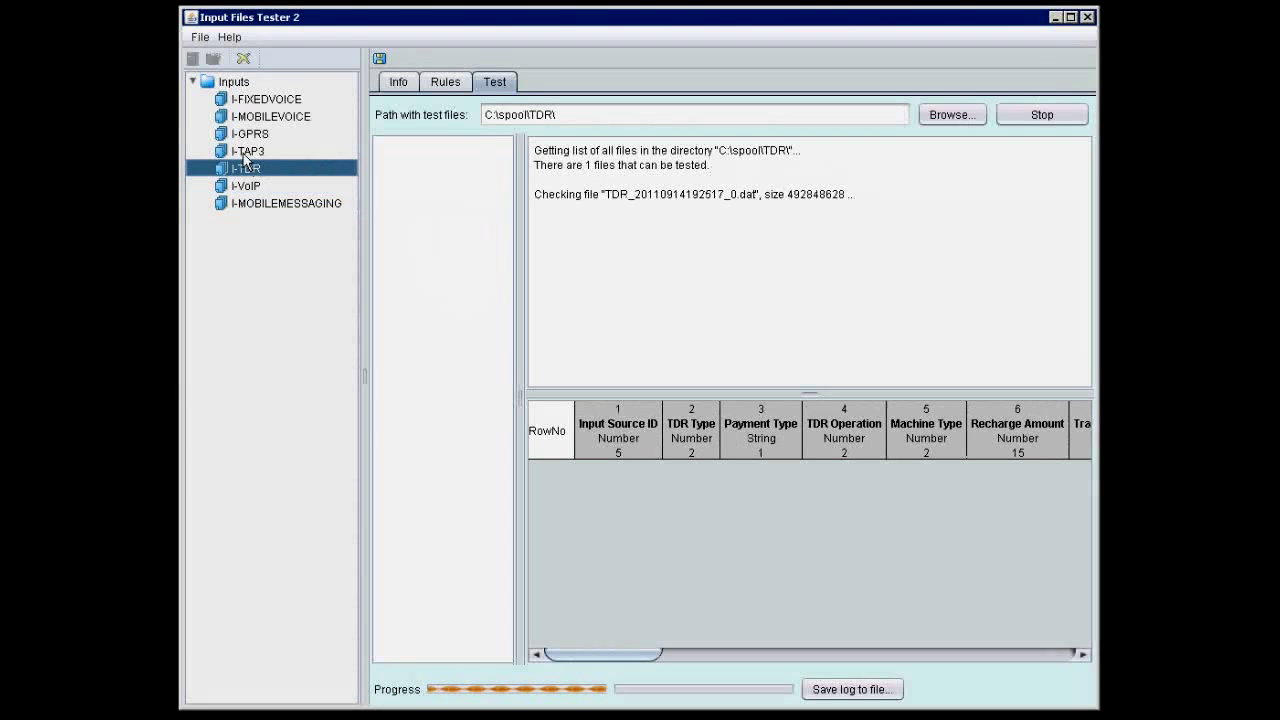
pyautogui.click(246, 152)
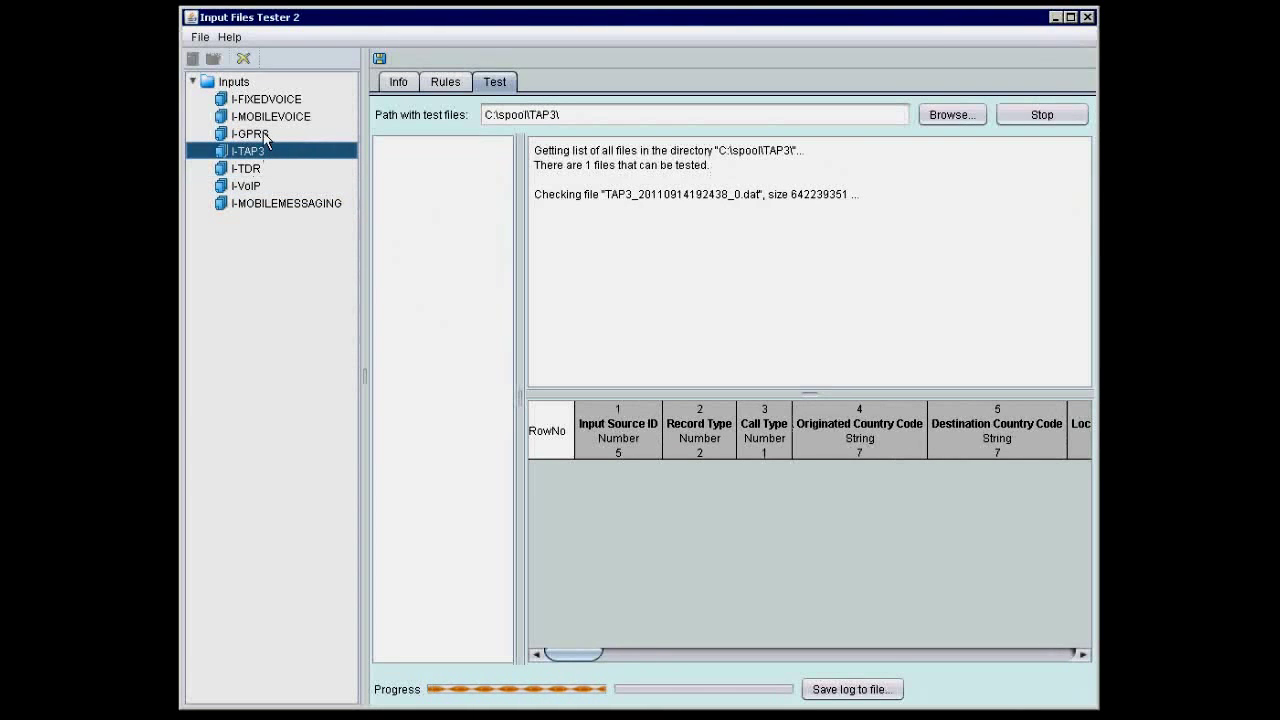
pyautogui.click(250, 134)
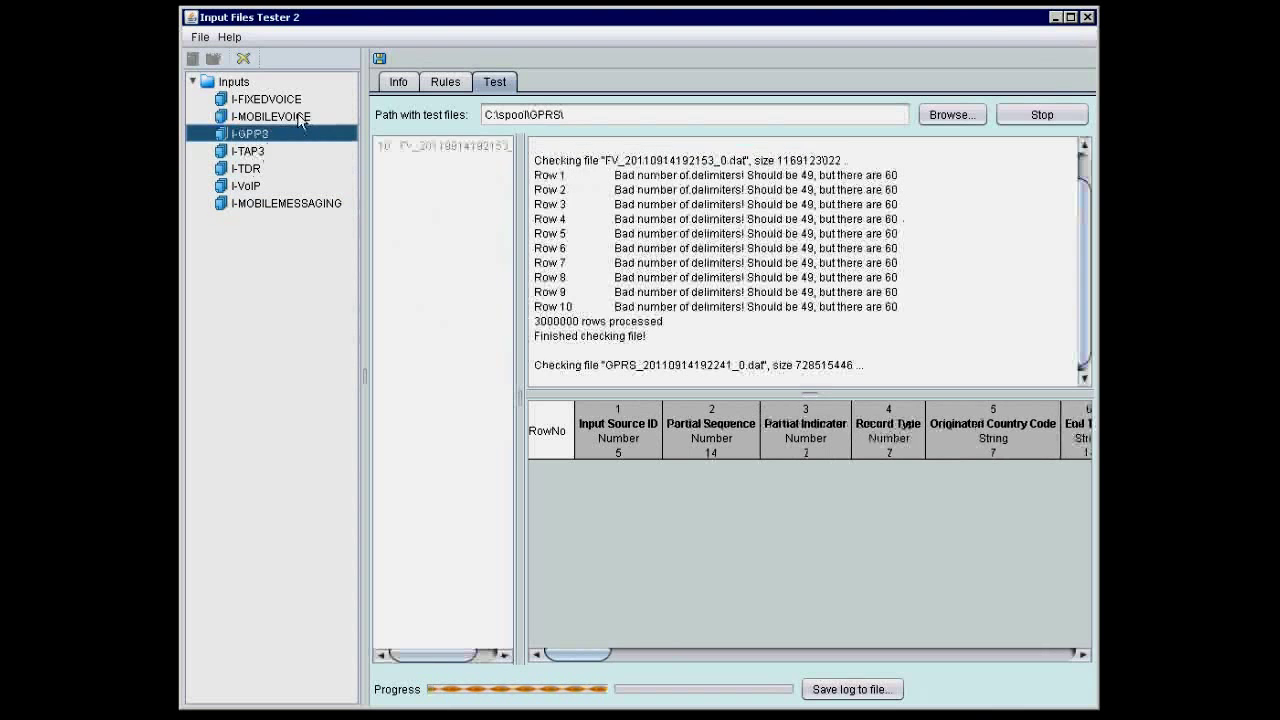
pyautogui.click(300, 119)
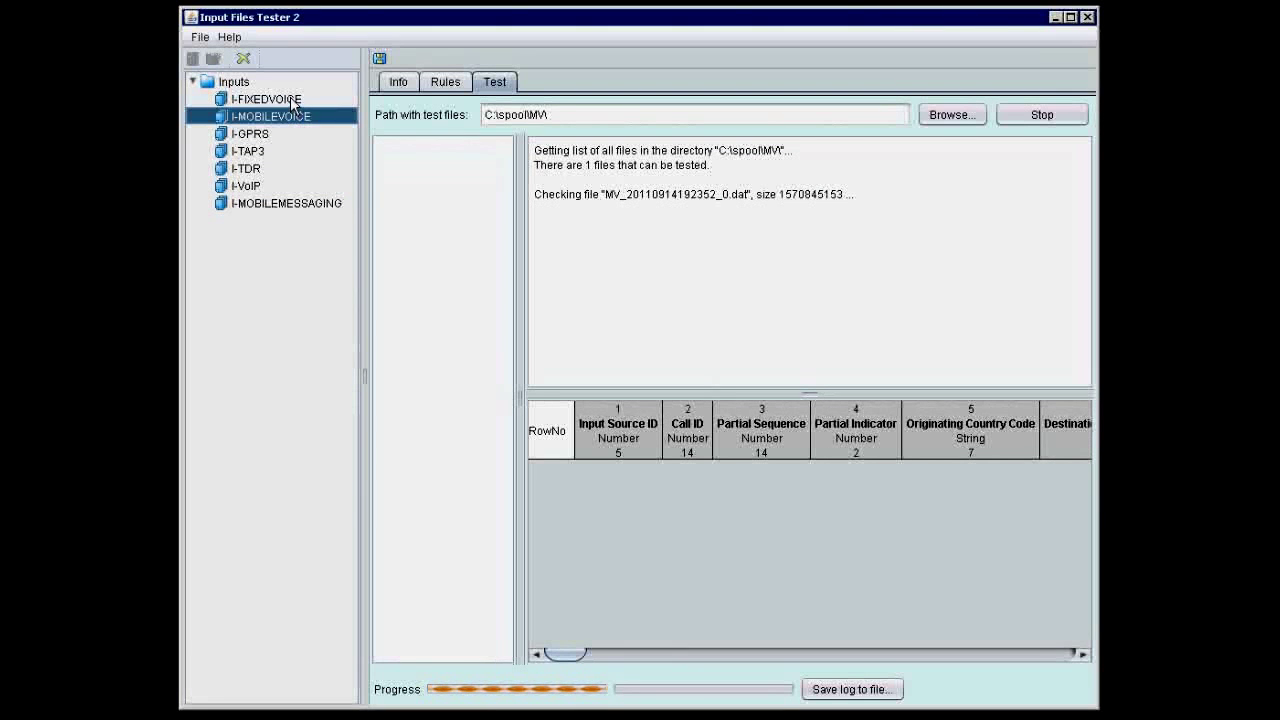
pyautogui.click(294, 106)
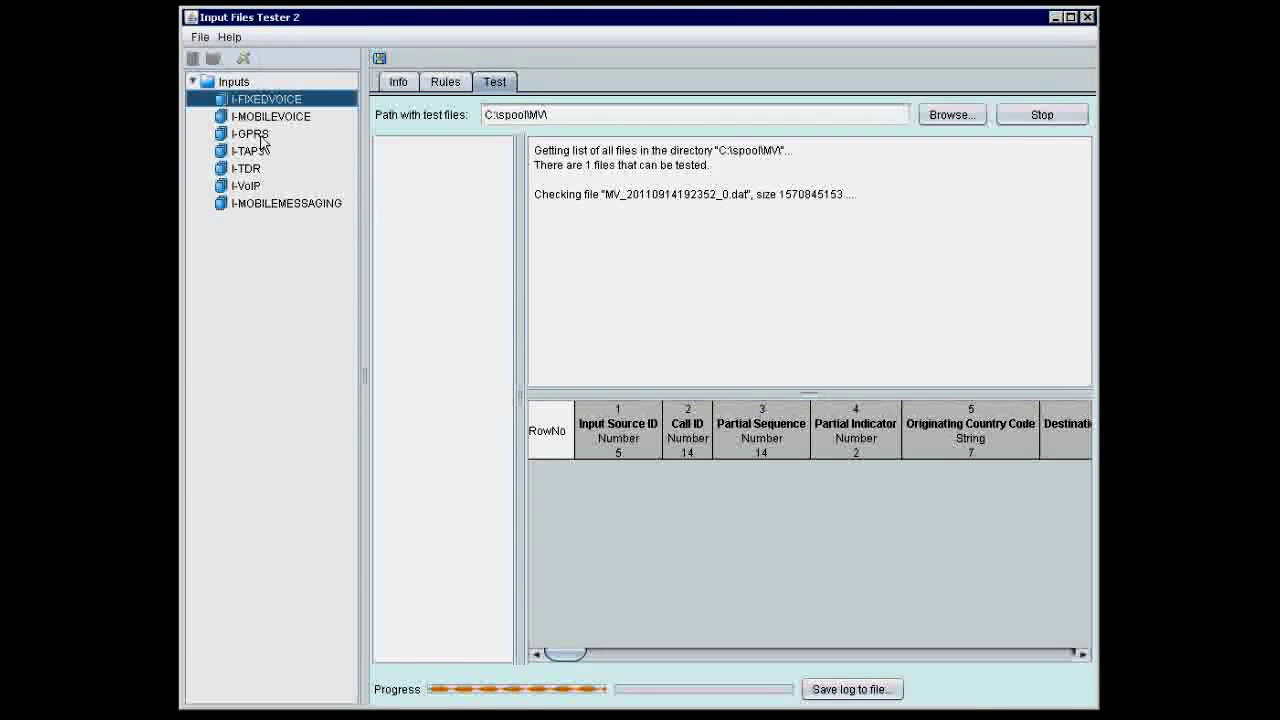
# - Recheck the I-GPRS, I-MOBILEVOICE and I-FIXEDVOICE tests and switch to Windows Task Manager to examine CPU and memory usage
pyautogui.click(285, 134)
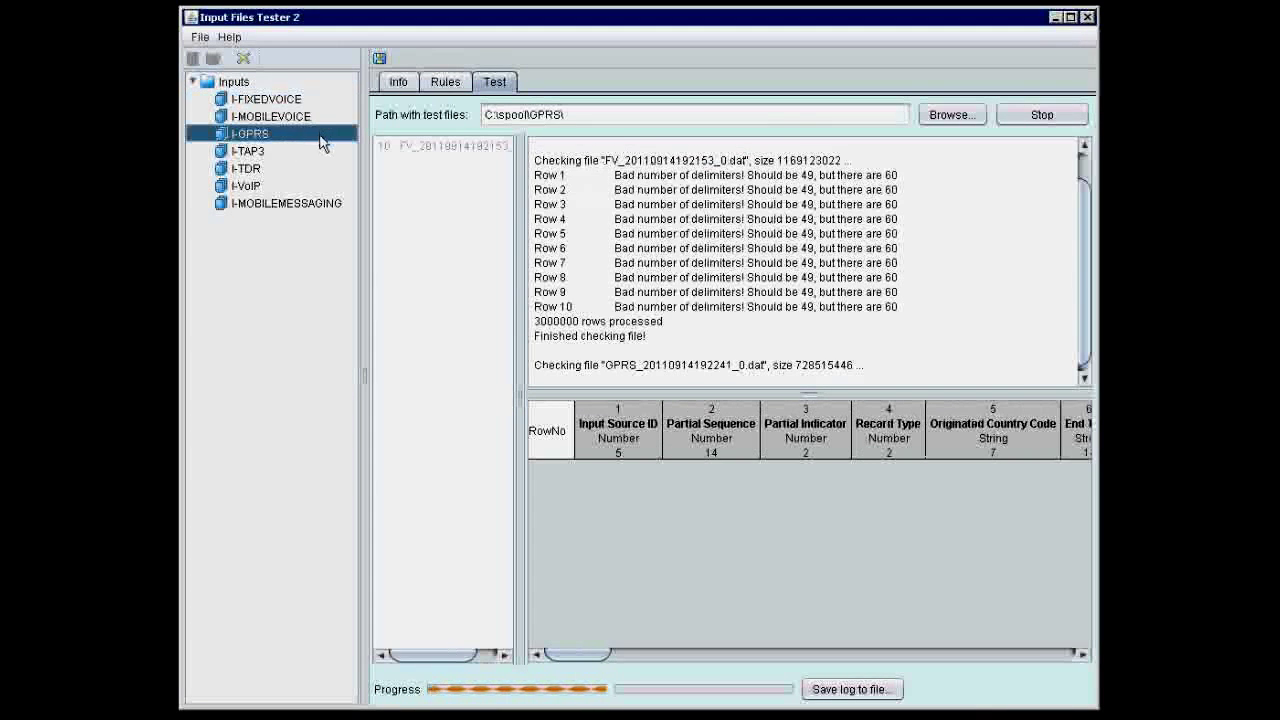
pyautogui.click(260, 117)
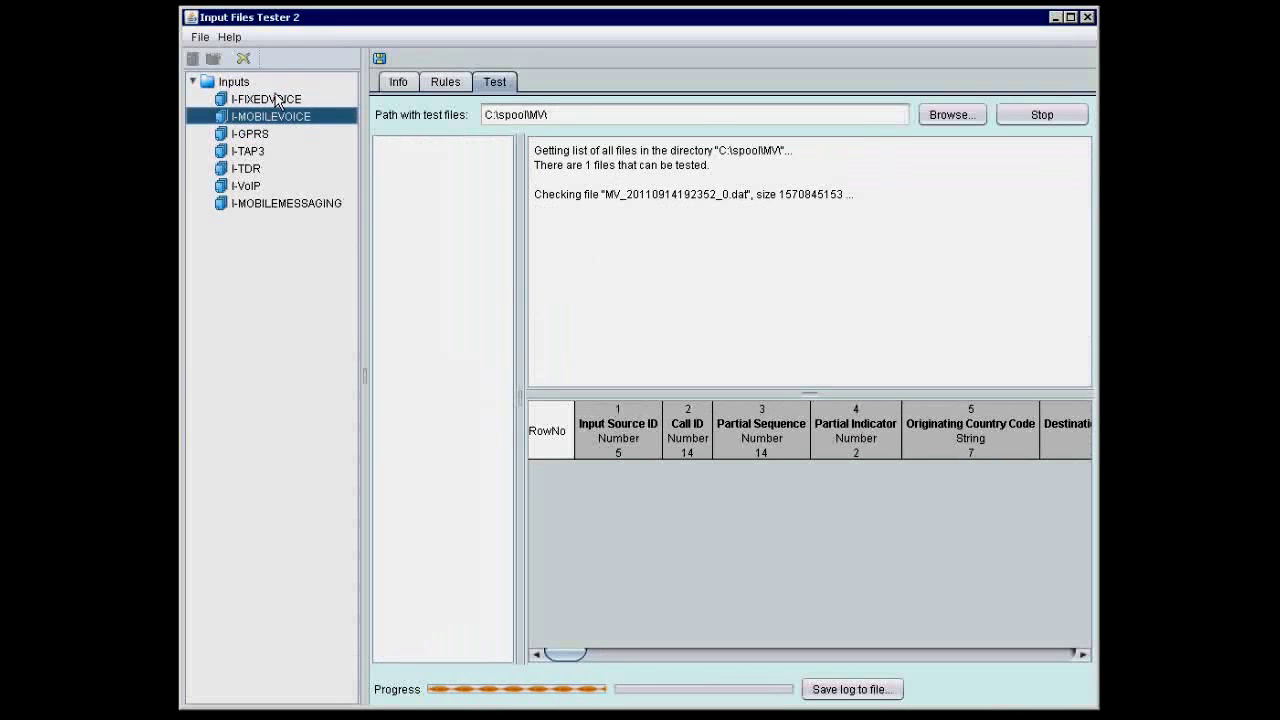
pyautogui.click(280, 101)
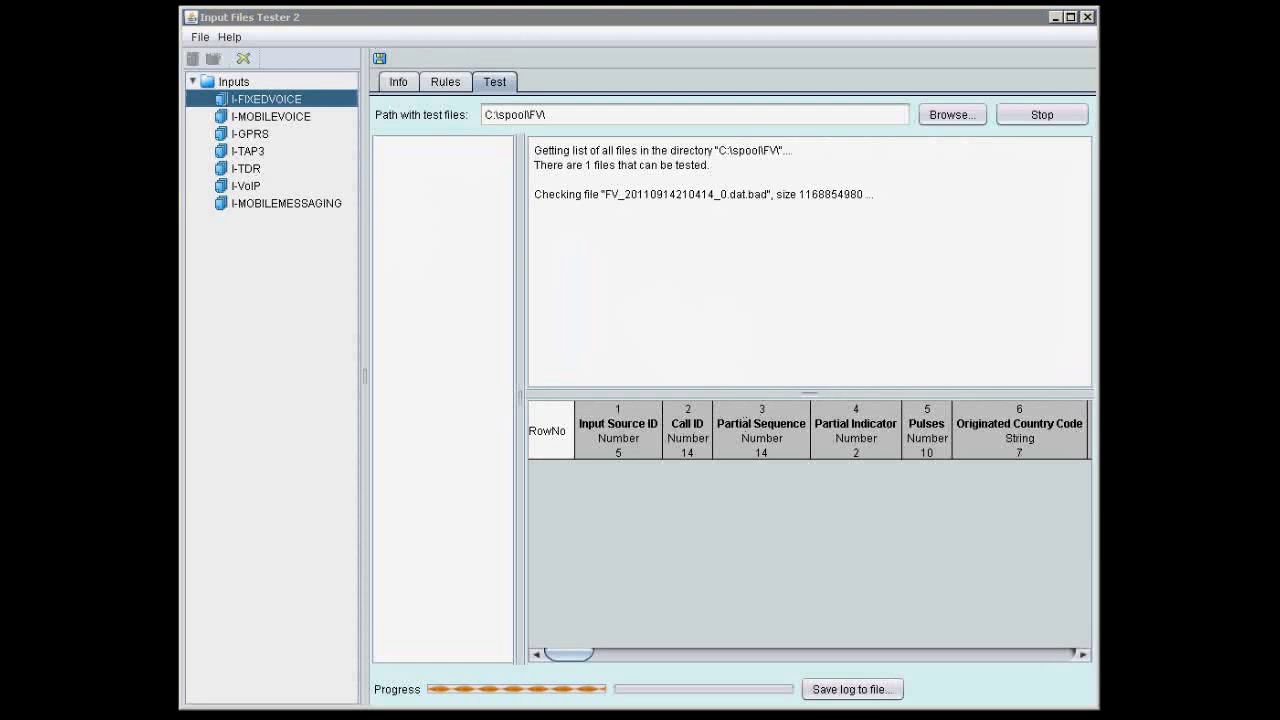
pyautogui.hotkey('alt', 'Tab')
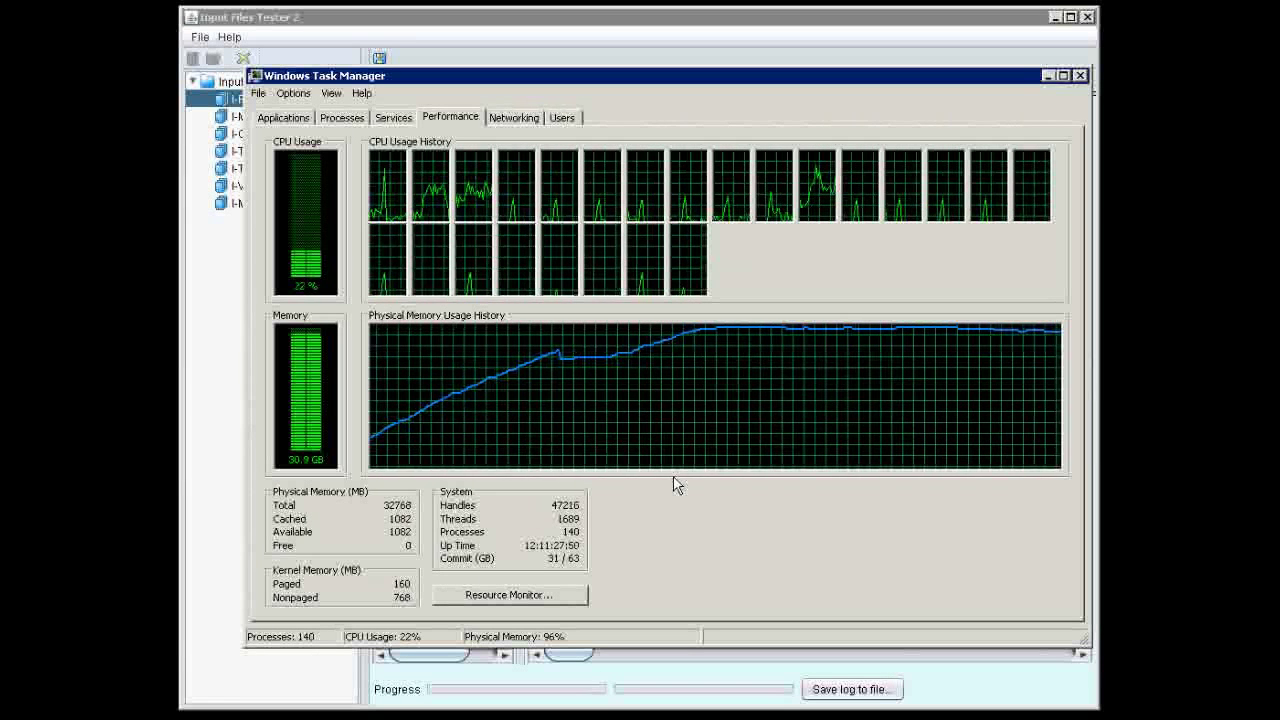
# - Return to Input Files Tester 2 and check which format tests have finished, from I-MOBILEVOICE to I-MOBILEMESSAGING, rechecking I-MOBILEVOICE and I-VoIP
pyautogui.click(238, 128)
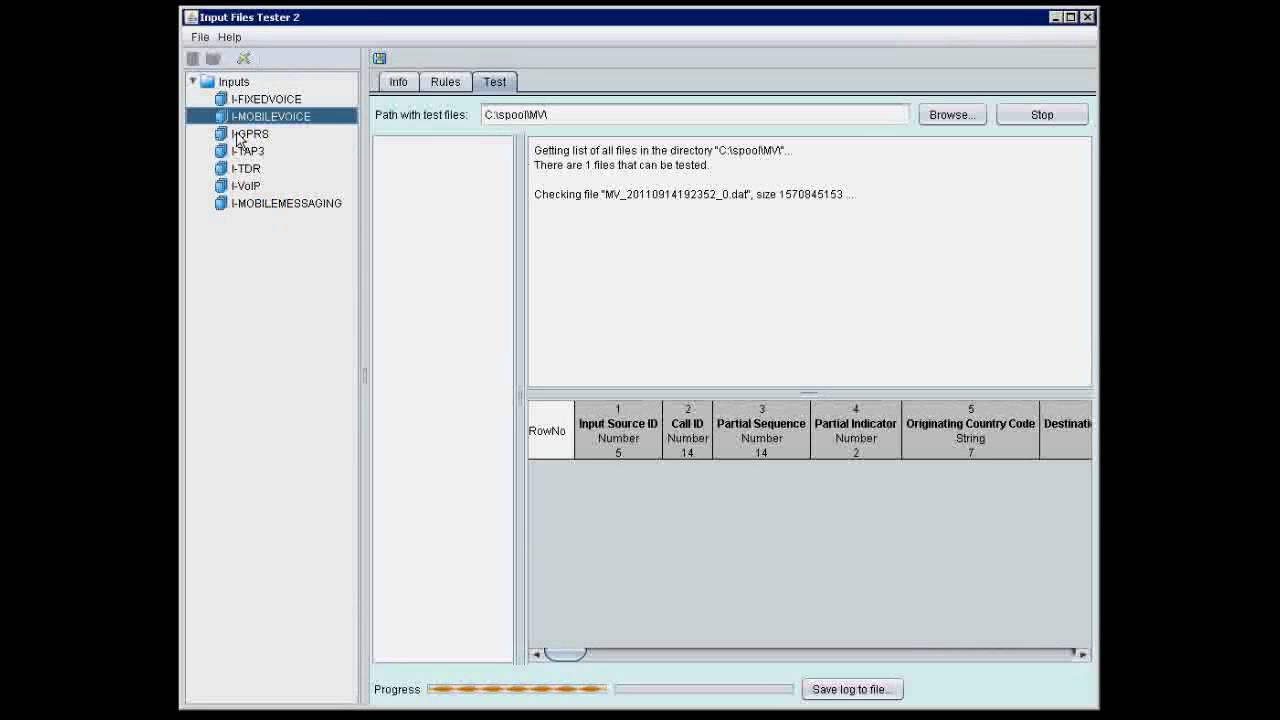
pyautogui.click(241, 136)
pyautogui.click(244, 152)
pyautogui.click(246, 169)
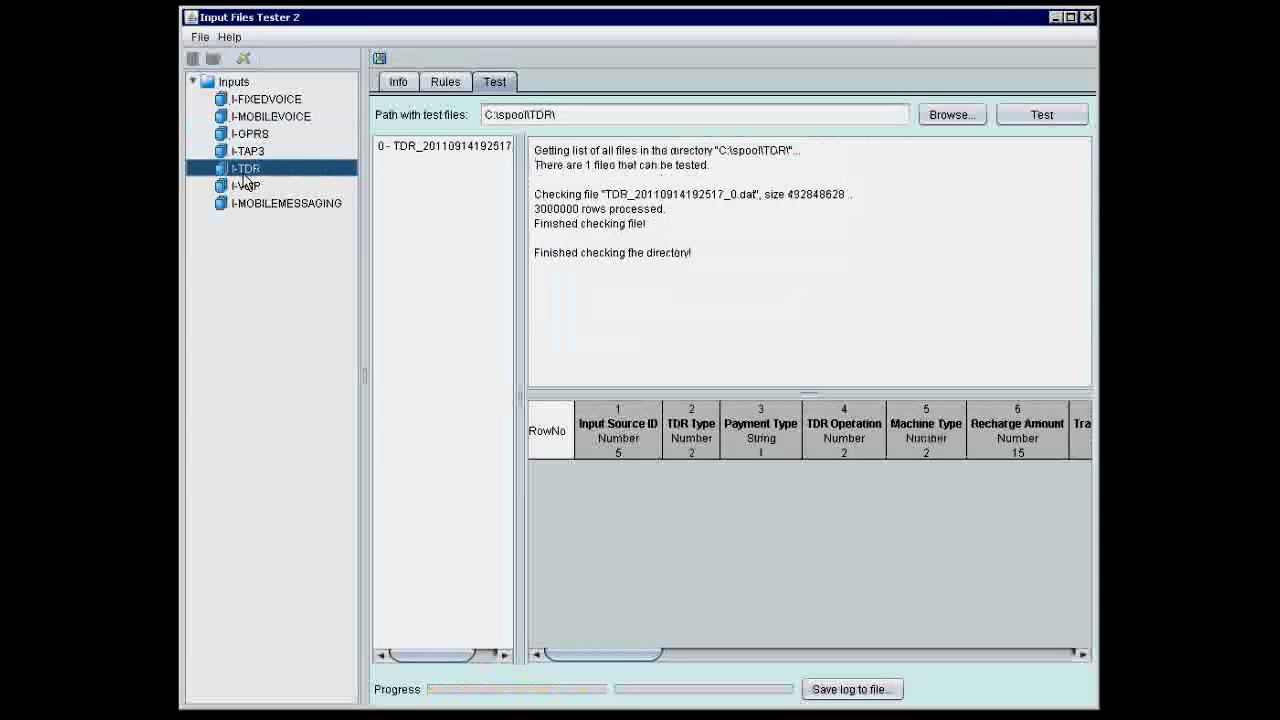
pyautogui.click(247, 187)
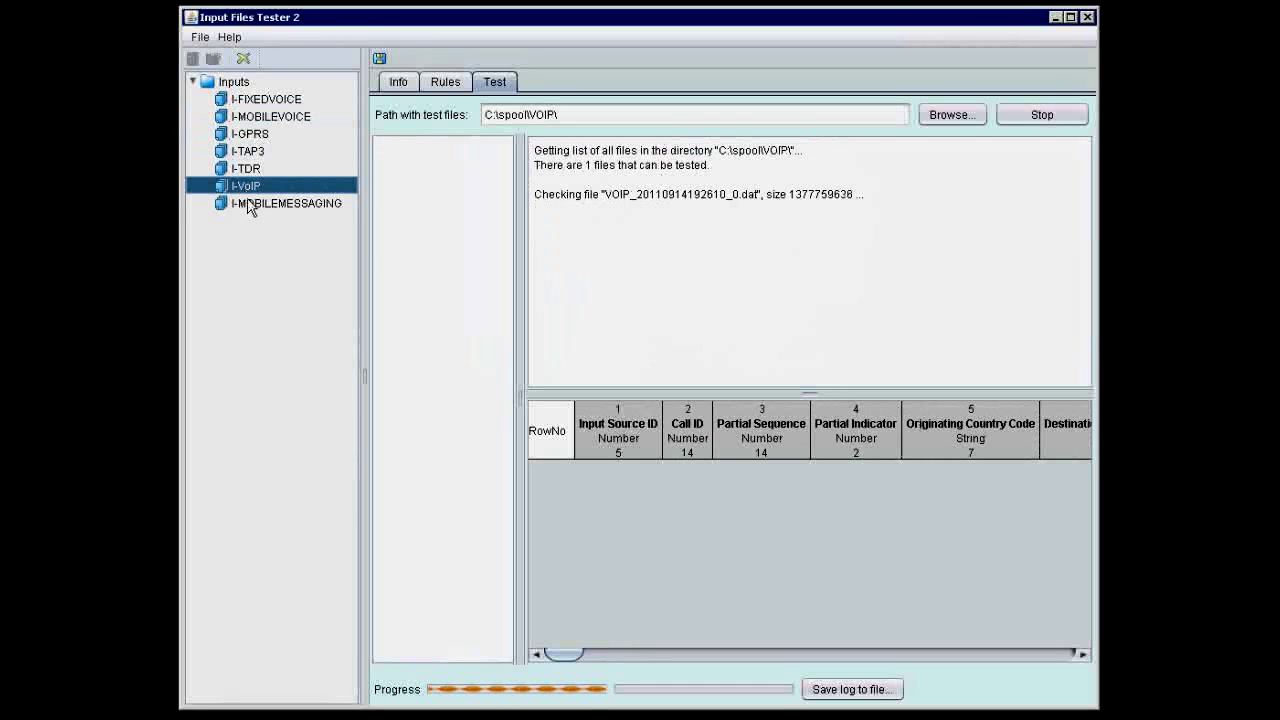
pyautogui.click(251, 205)
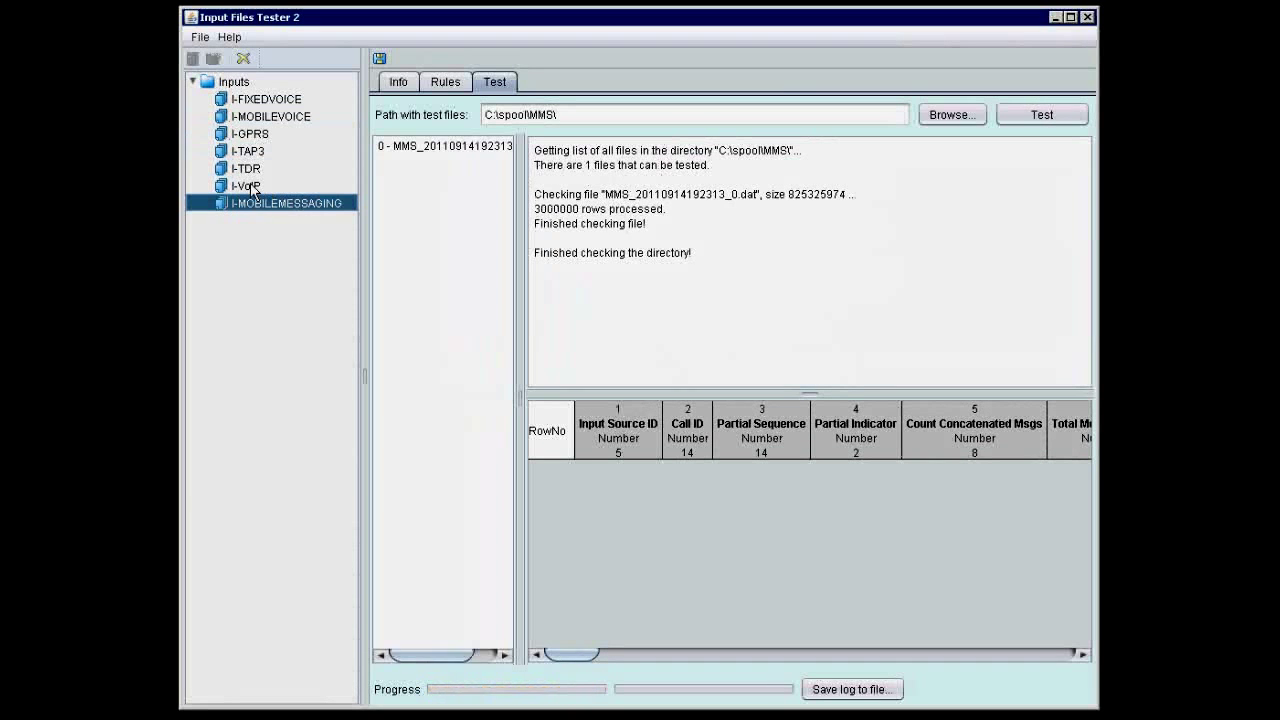
pyautogui.click(258, 187)
pyautogui.click(260, 117)
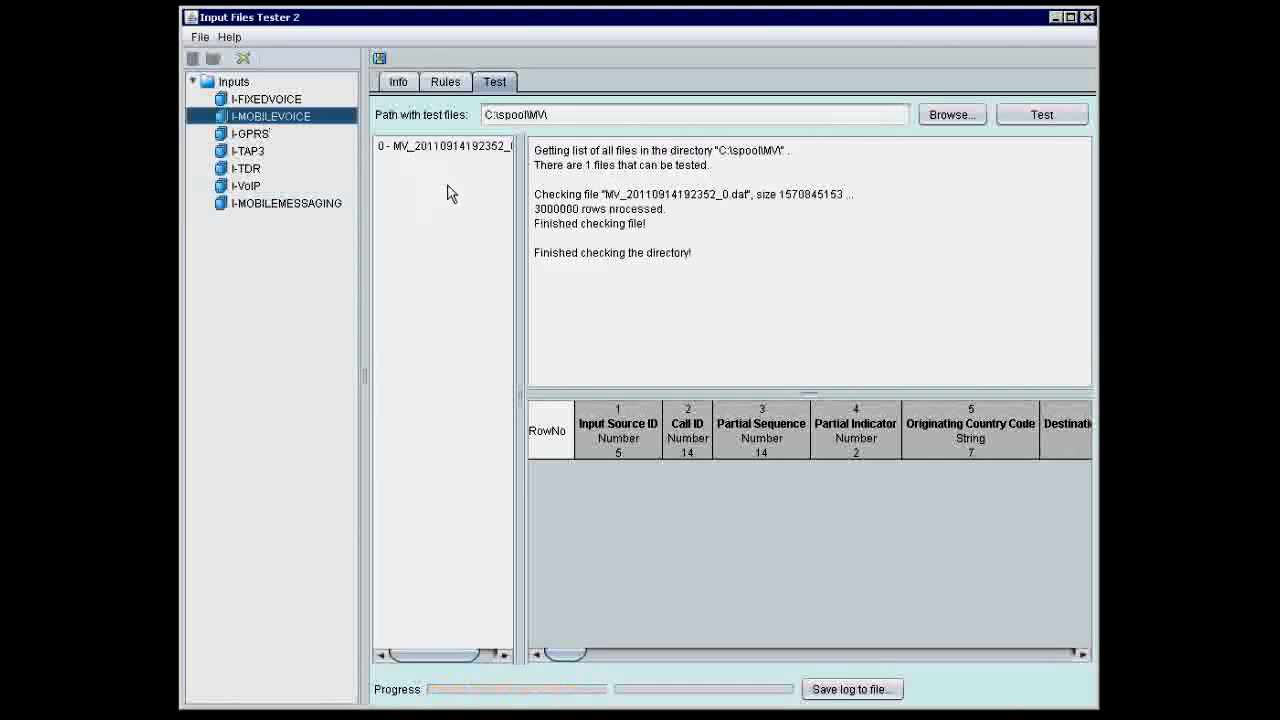
pyautogui.click(245, 186)
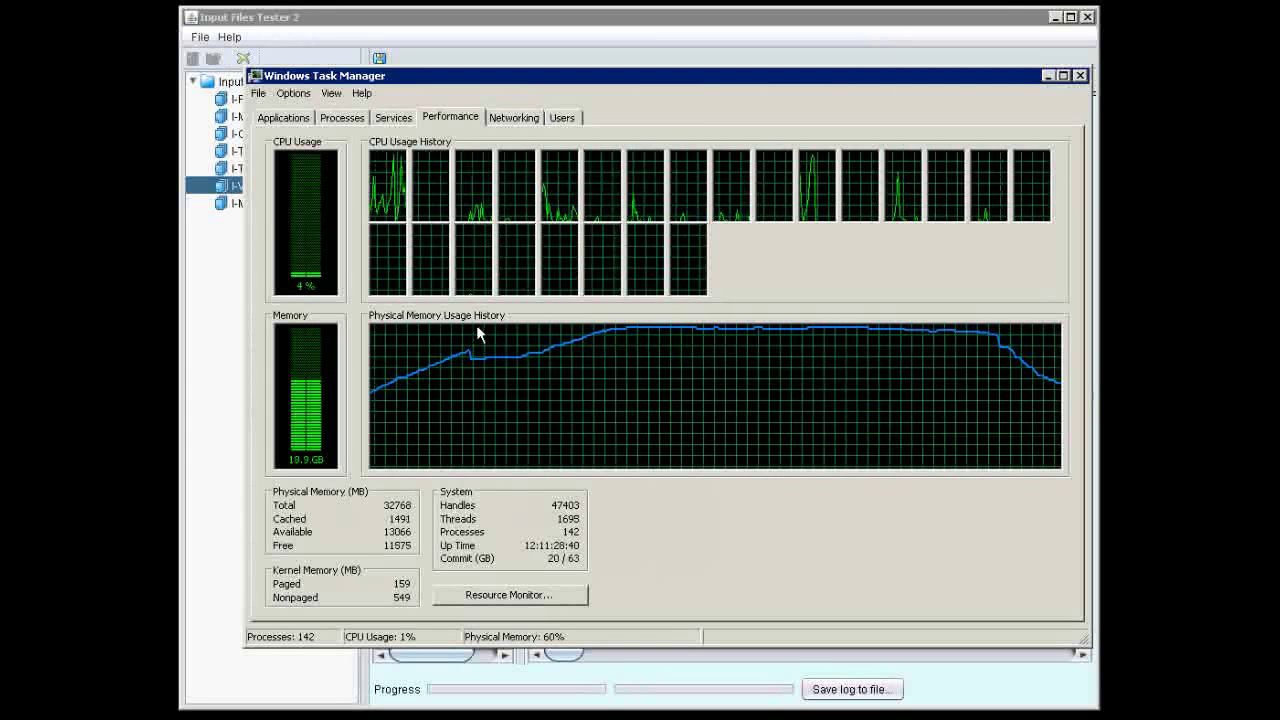
# - Switch back to Input Files Tester 2 and review the final test log of every format, from I-MOBILEMESSAGING up to I-FIXEDVOICE
pyautogui.click(240, 205)
pyautogui.click(247, 188)
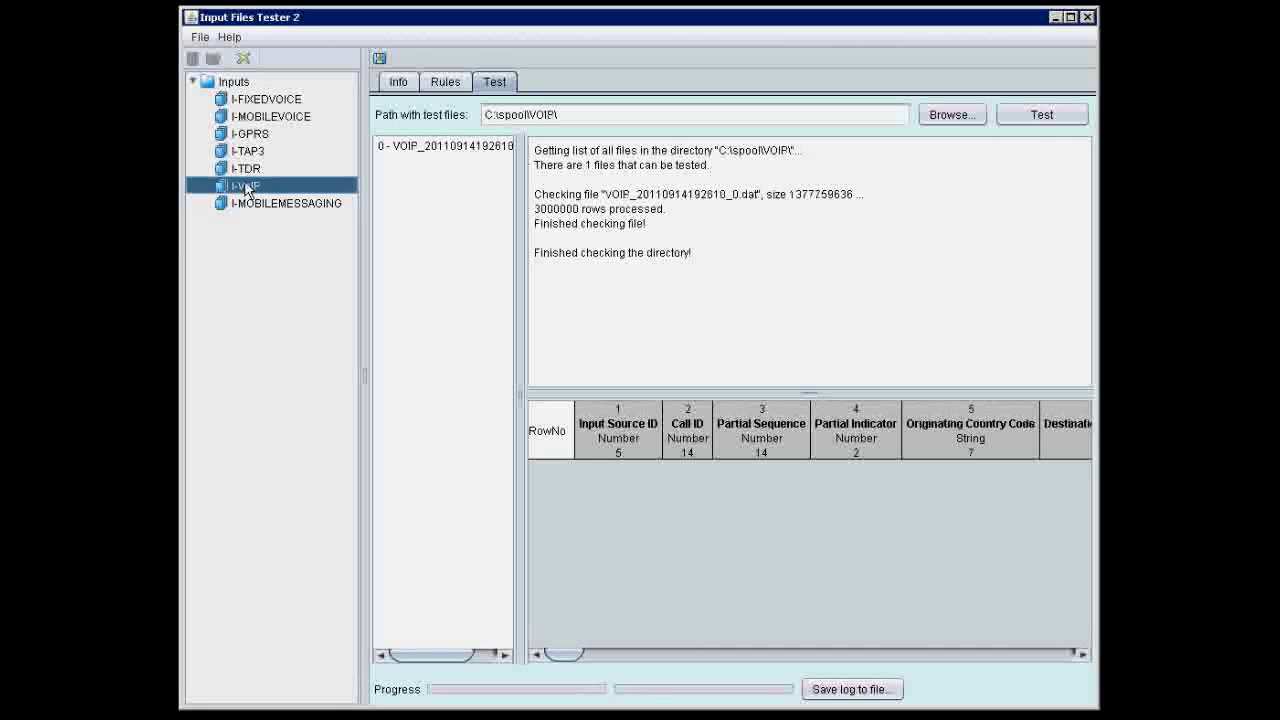
pyautogui.click(247, 168)
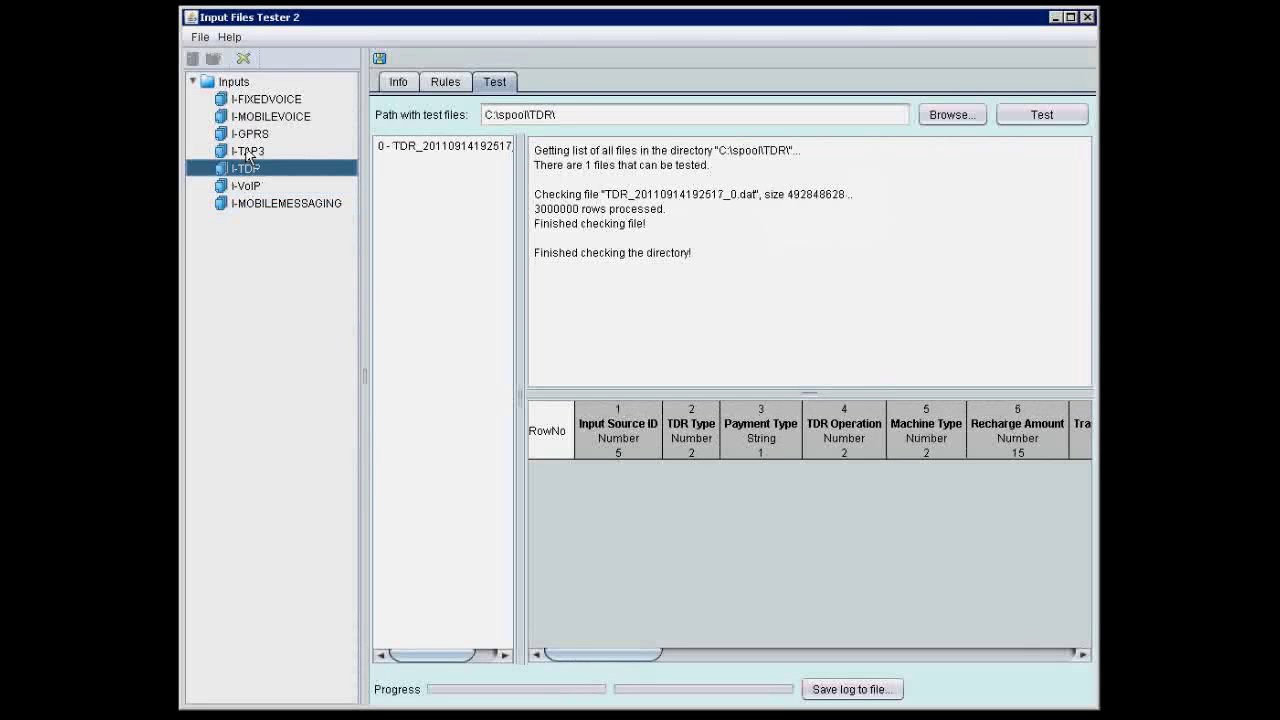
pyautogui.click(248, 152)
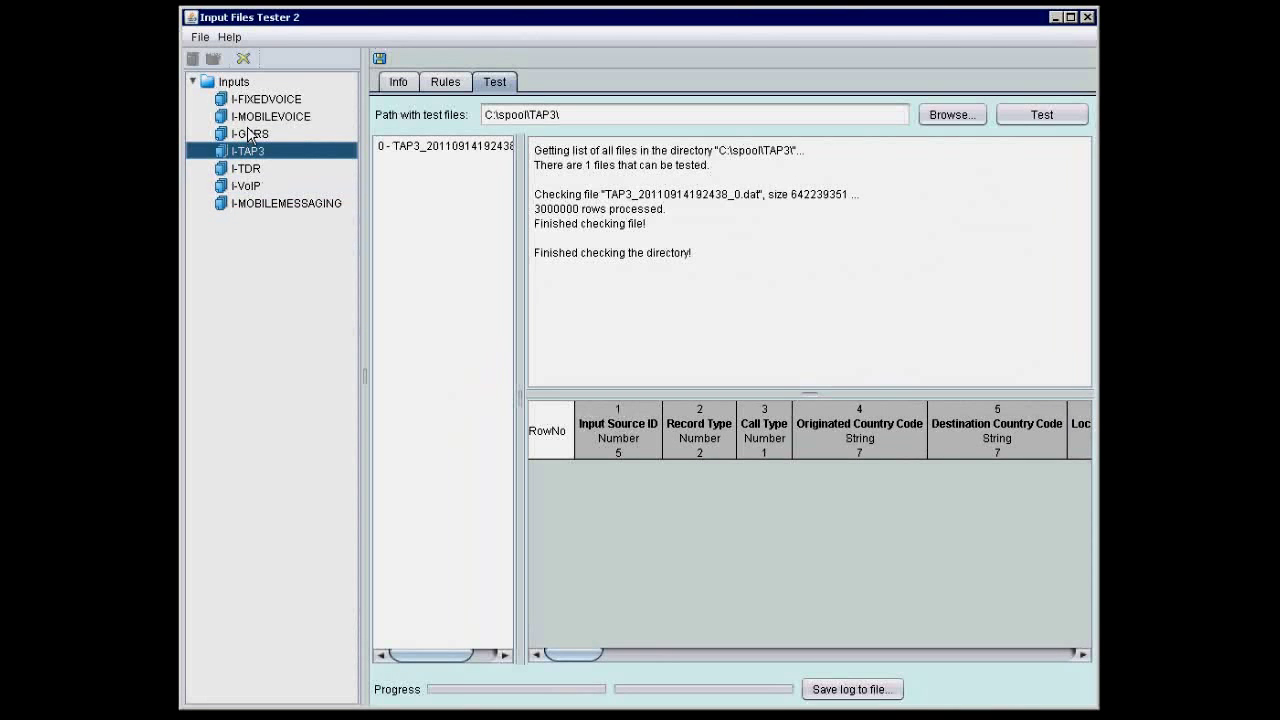
pyautogui.click(250, 135)
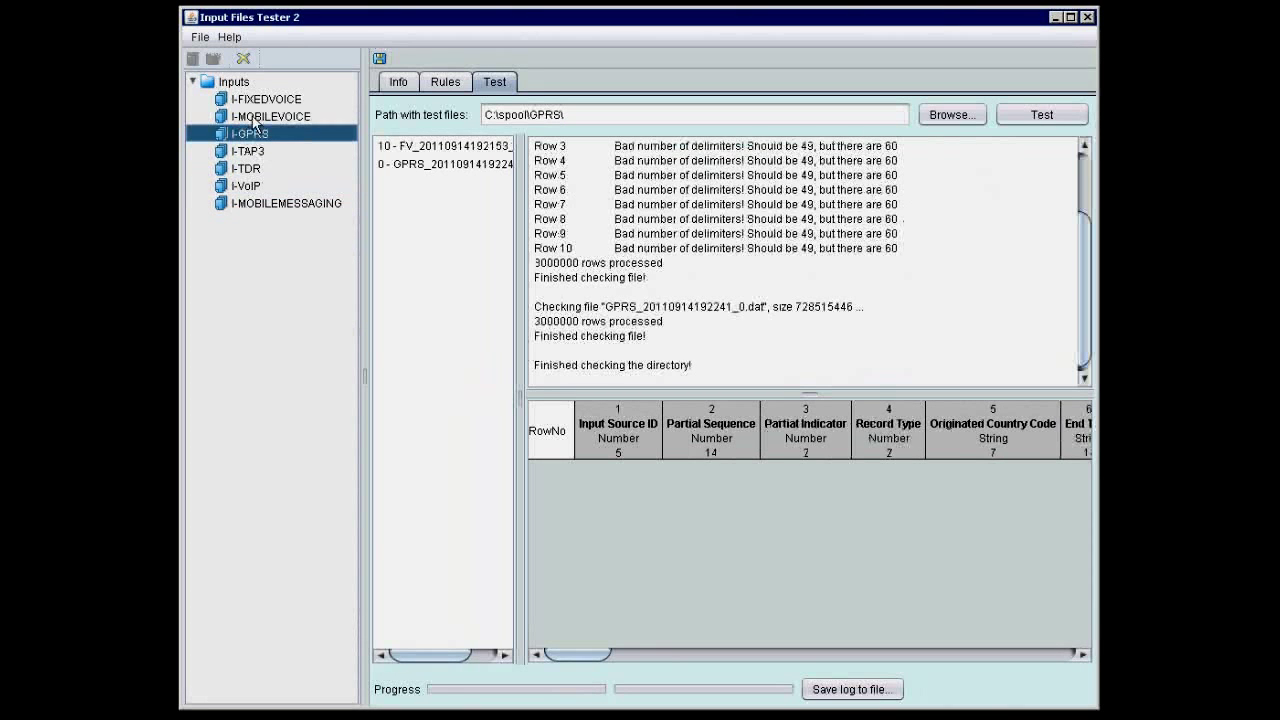
pyautogui.click(256, 118)
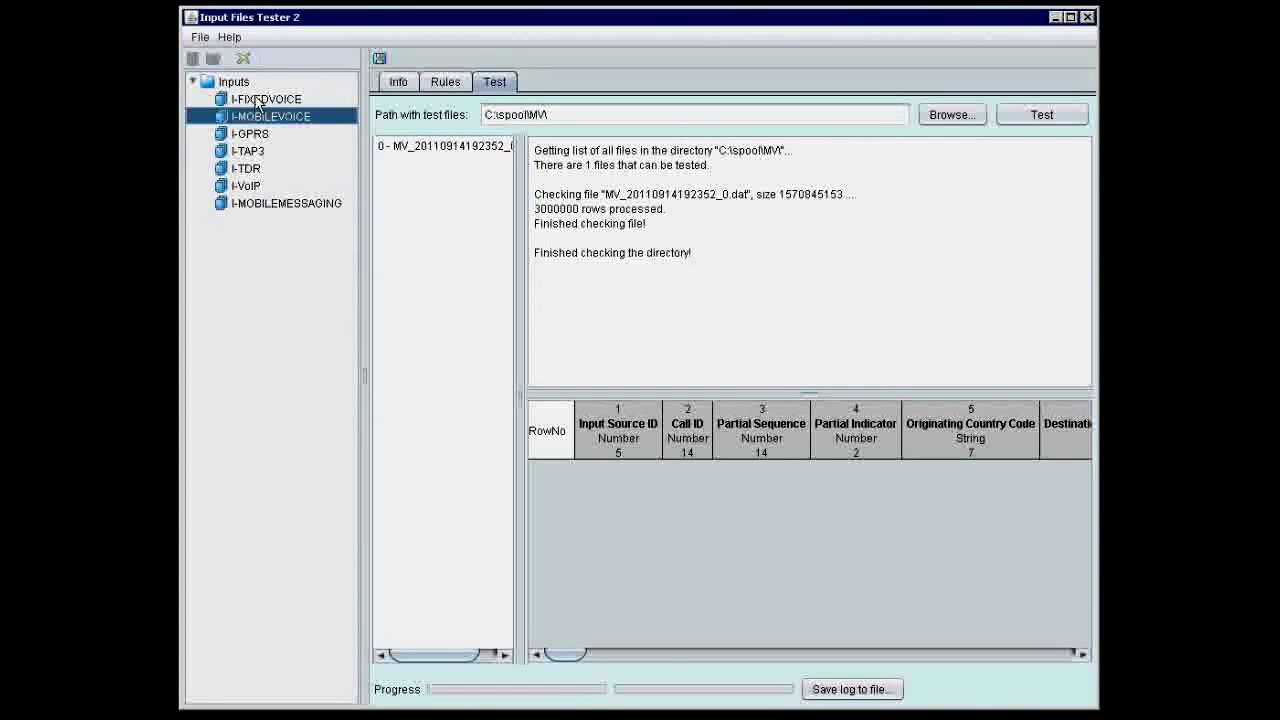
pyautogui.click(262, 100)
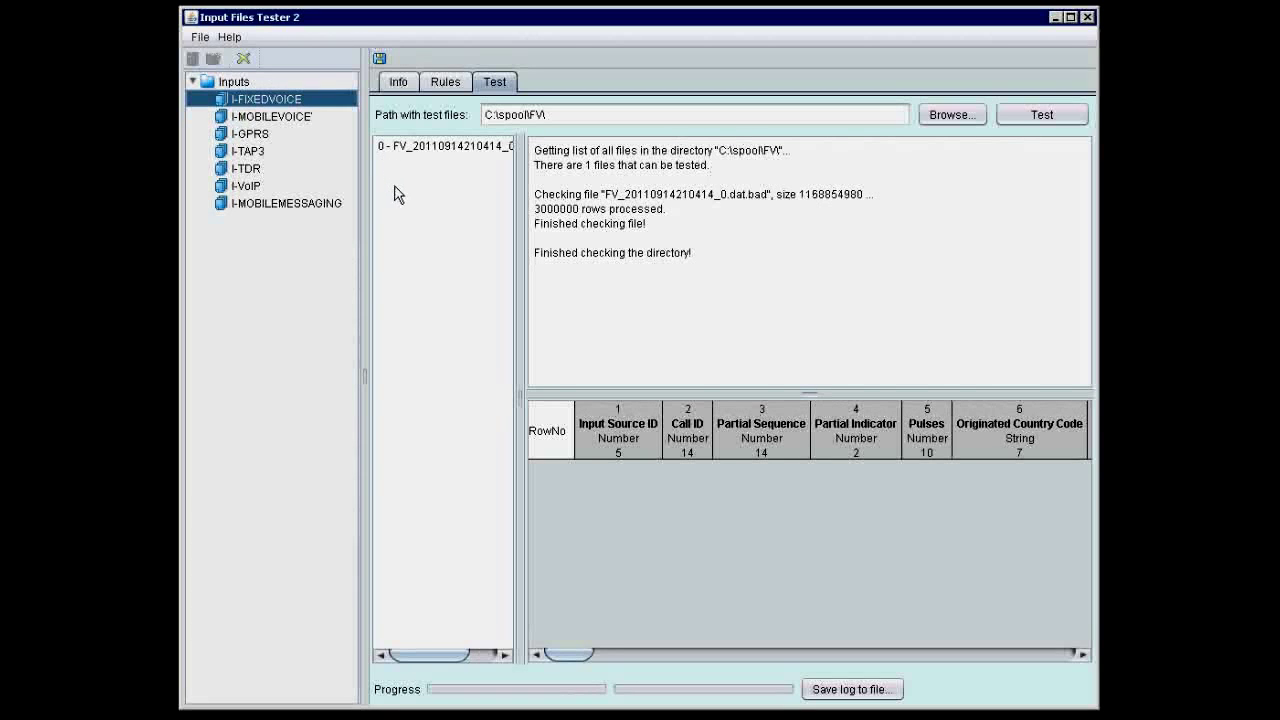